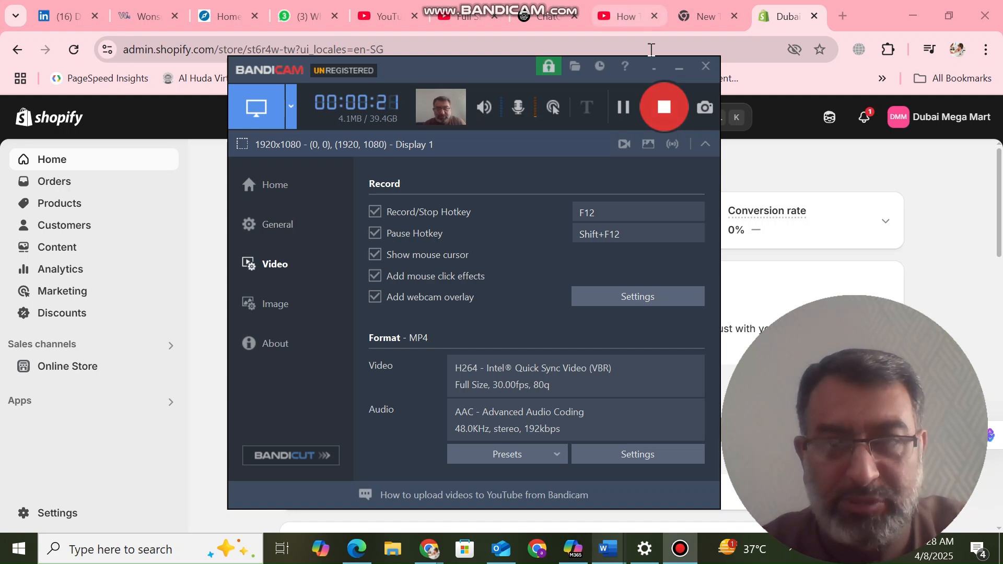
Open the store settings and look through the Plan, Users and Payments pages.
click(670, 65)
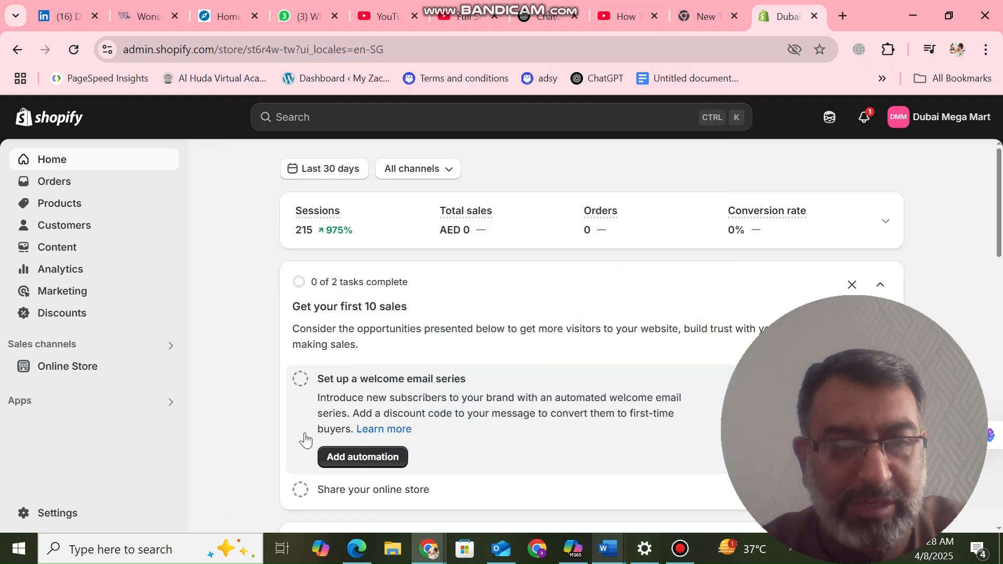
click(77, 512)
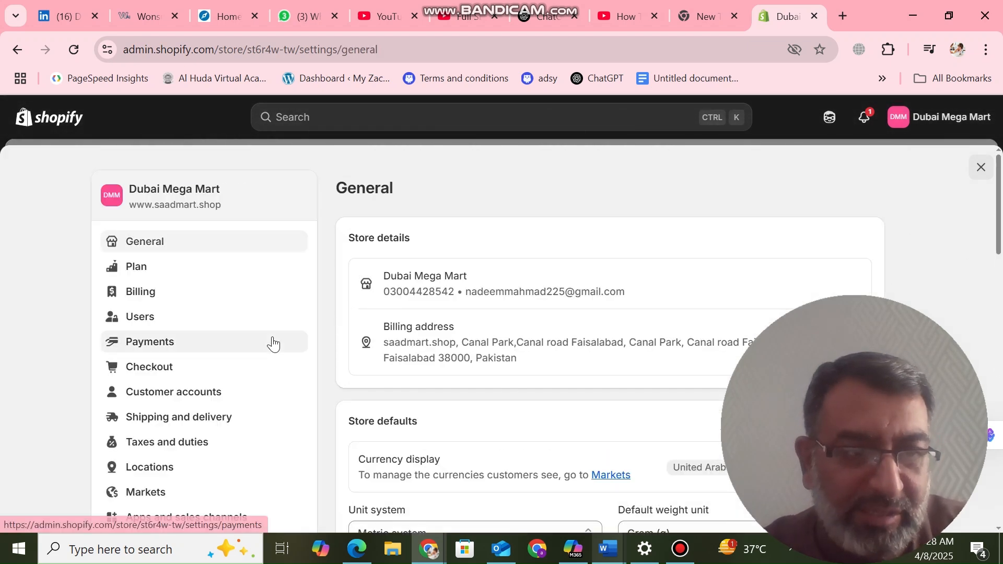
click(136, 273)
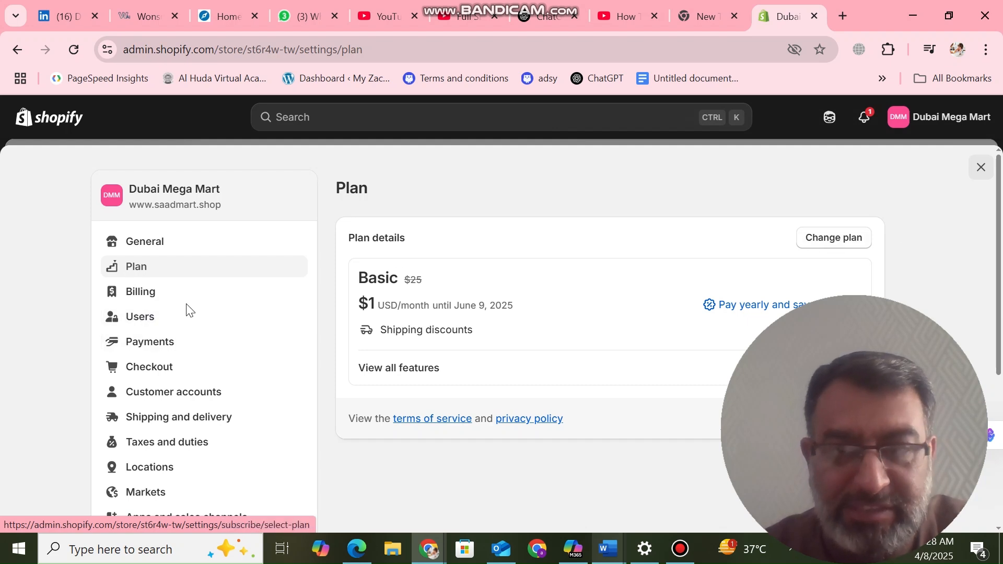
click(143, 327)
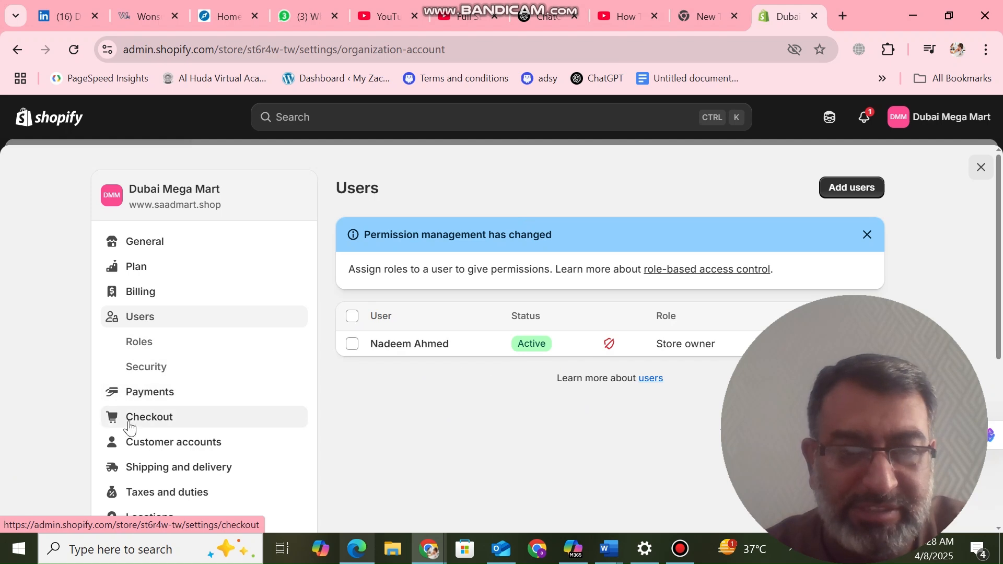
click(156, 398)
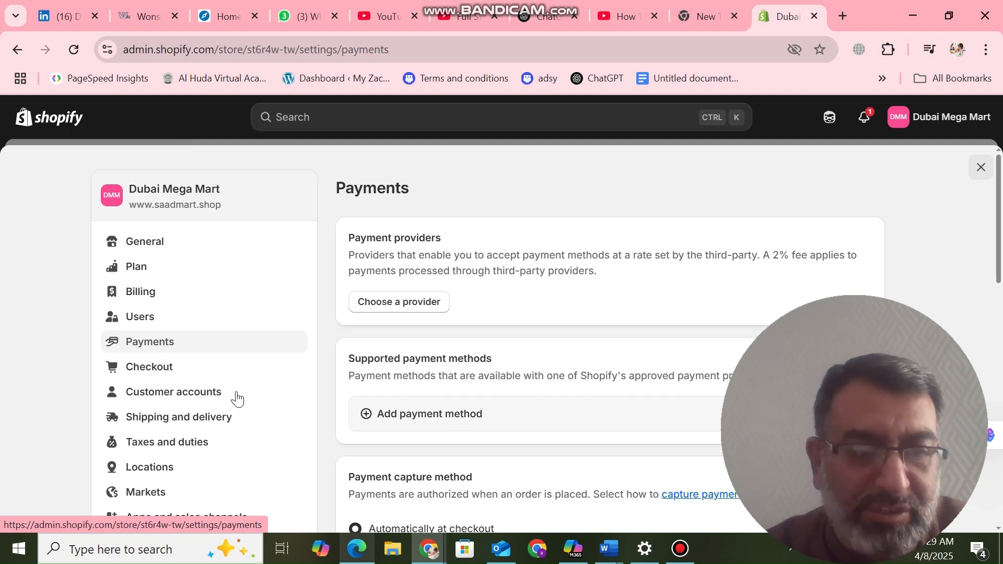
Review the Checkout settings, including the customer contact method and customer information, and view the Customer accounts page.
click(169, 365)
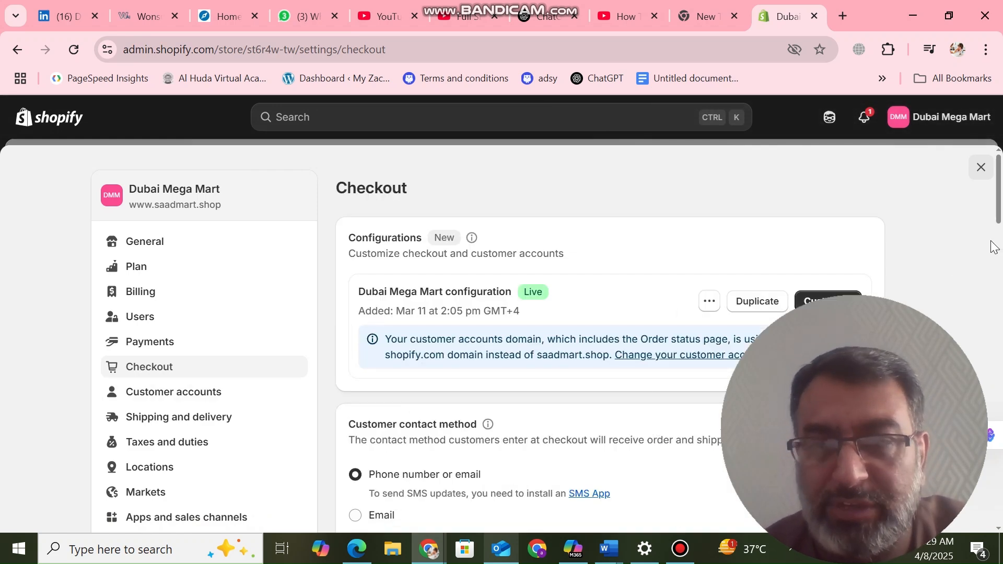
scroll(995, 247, down, 5)
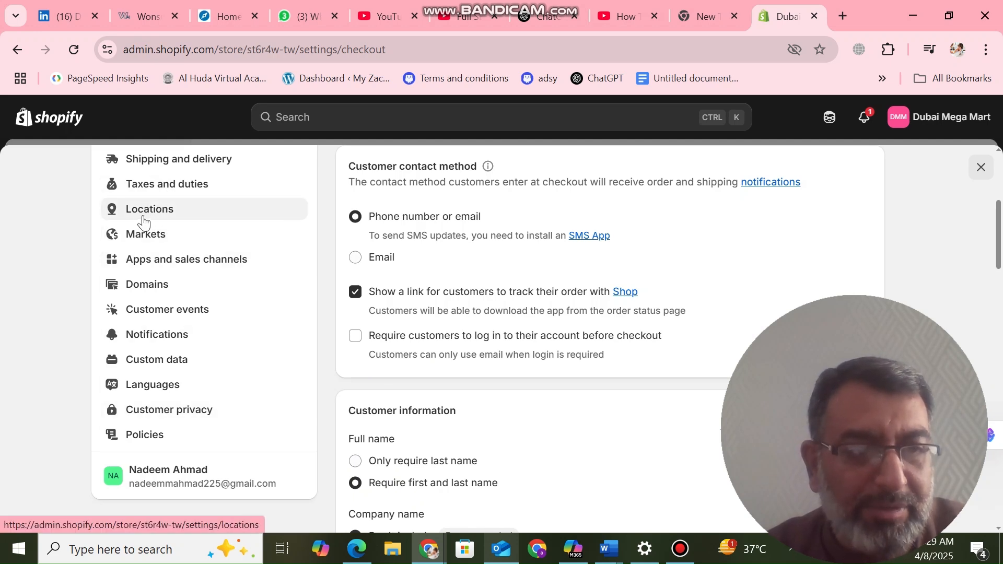
drag(997, 211, 997, 212)
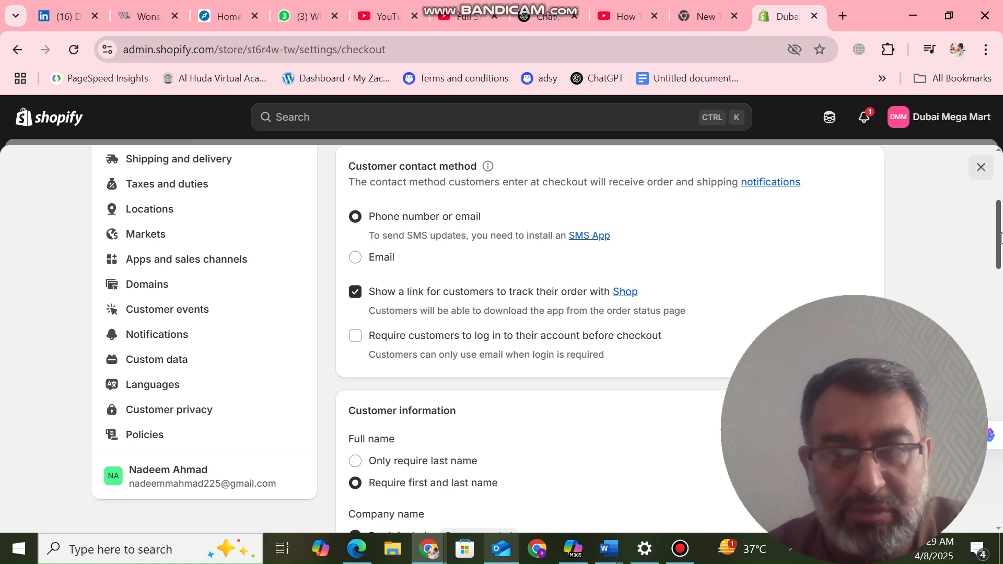
scroll(999, 238, up, 1)
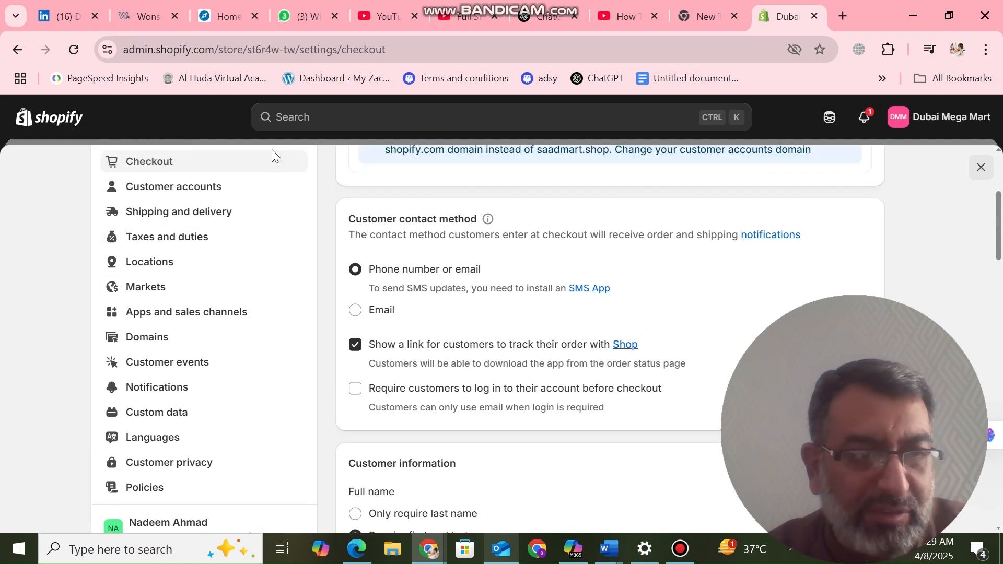
click(196, 195)
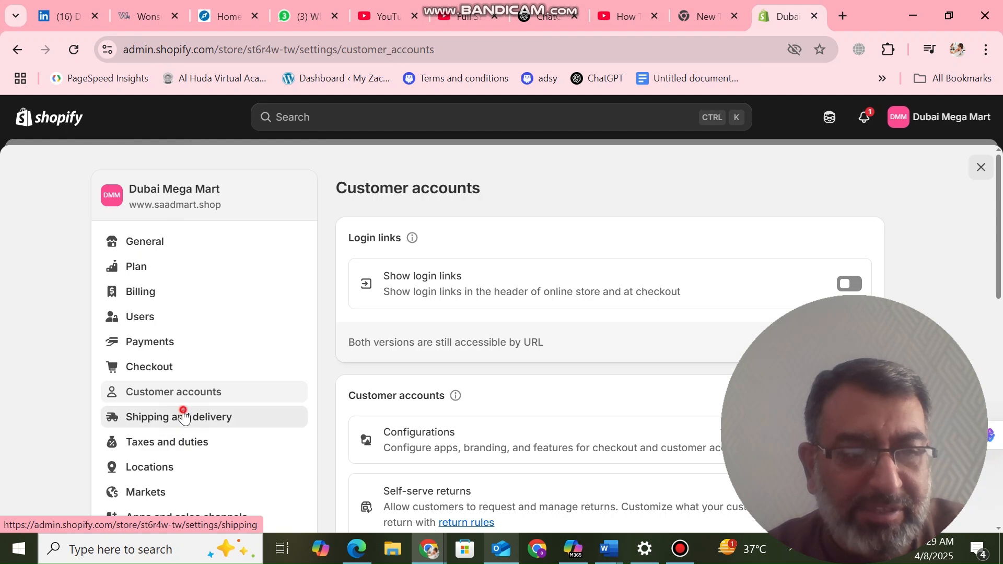
Review the whole Shipping and delivery settings page, from general shipping rates to custom order fulfillment.
click(184, 416)
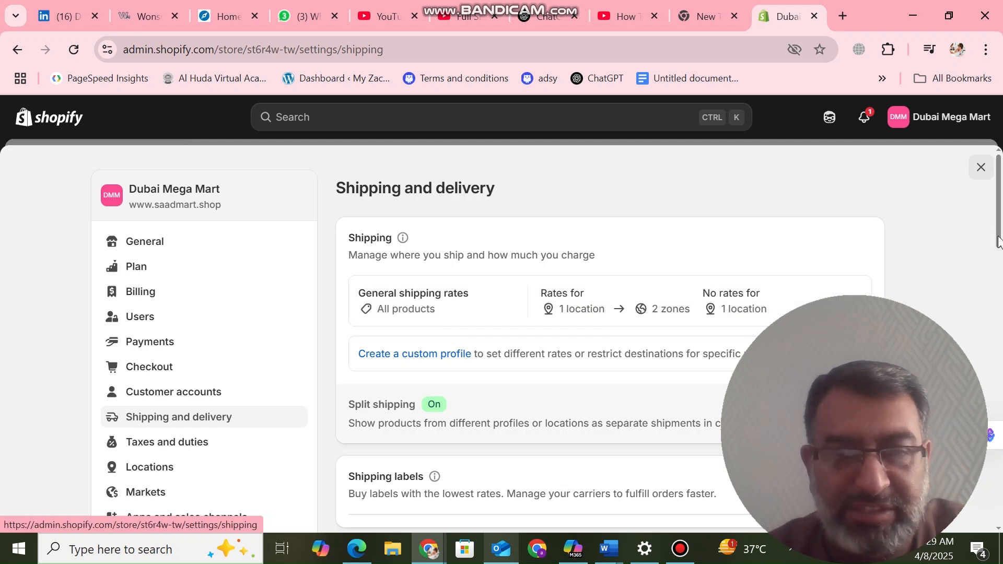
drag(995, 243, 993, 291)
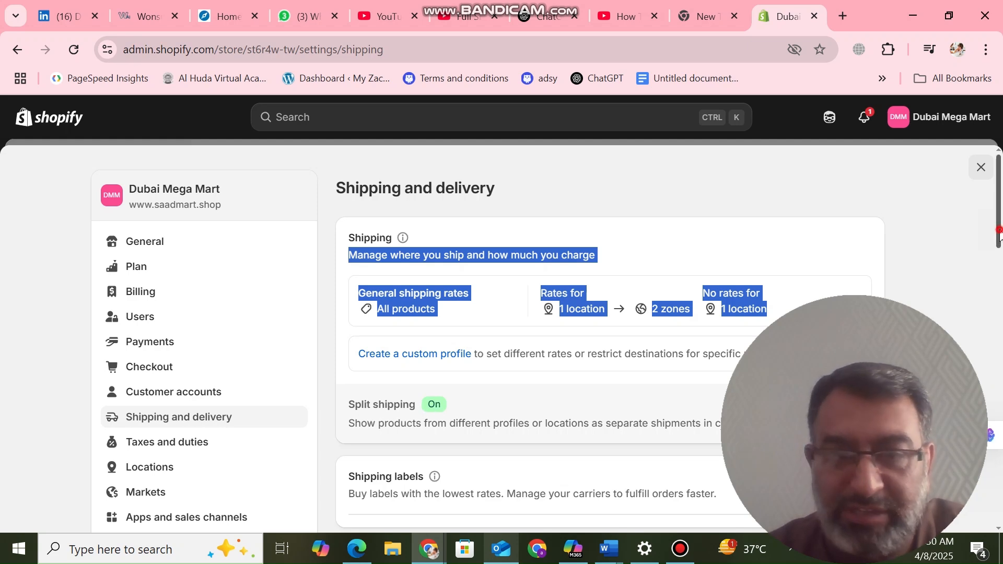
drag(999, 233, 1000, 289)
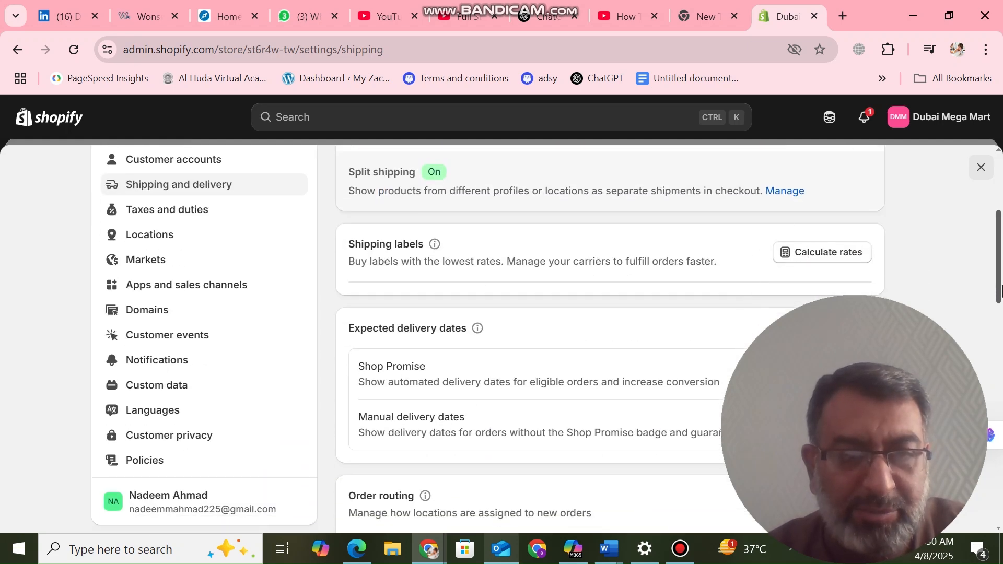
drag(999, 286, 1000, 305)
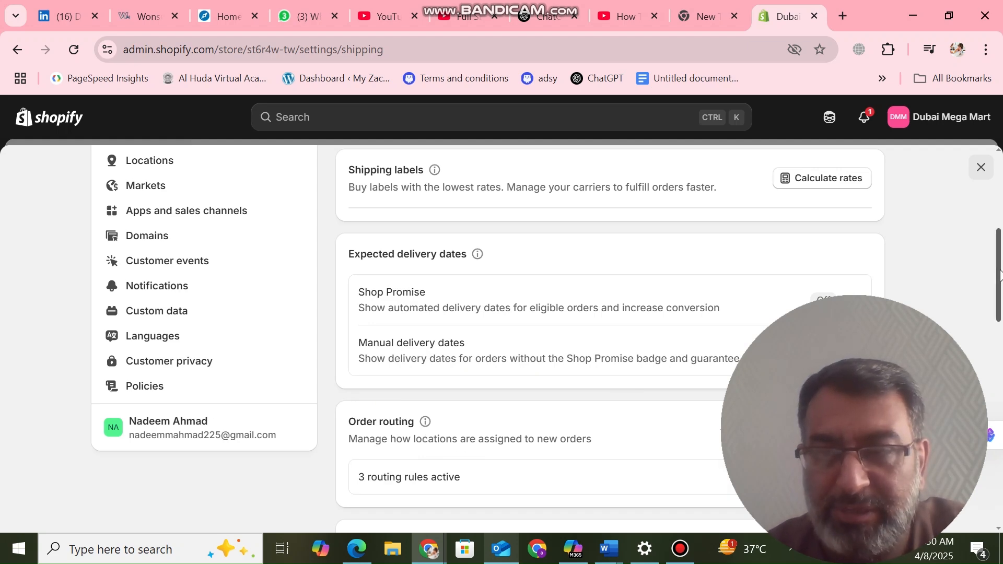
drag(1000, 277, 1000, 343)
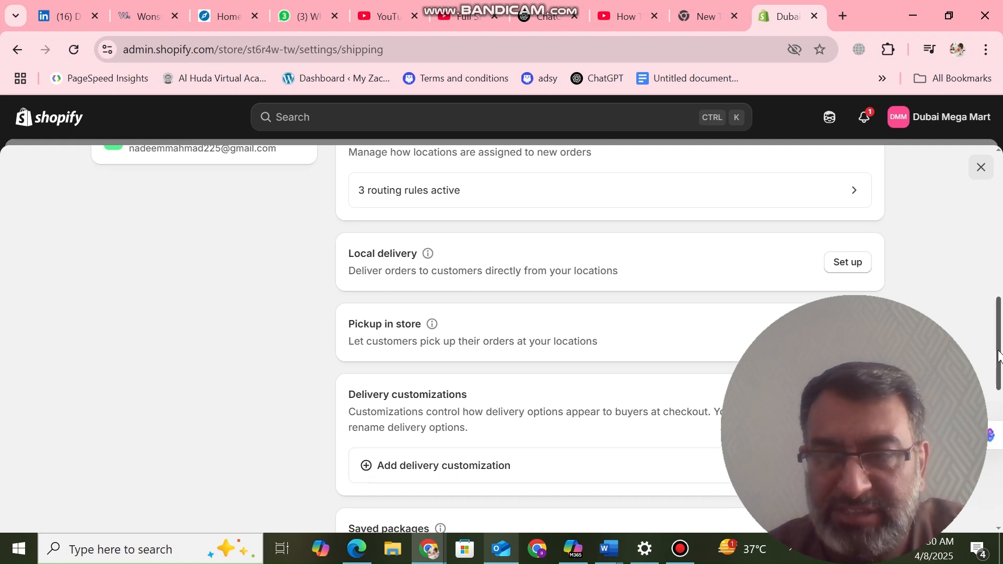
drag(998, 357, 1000, 467)
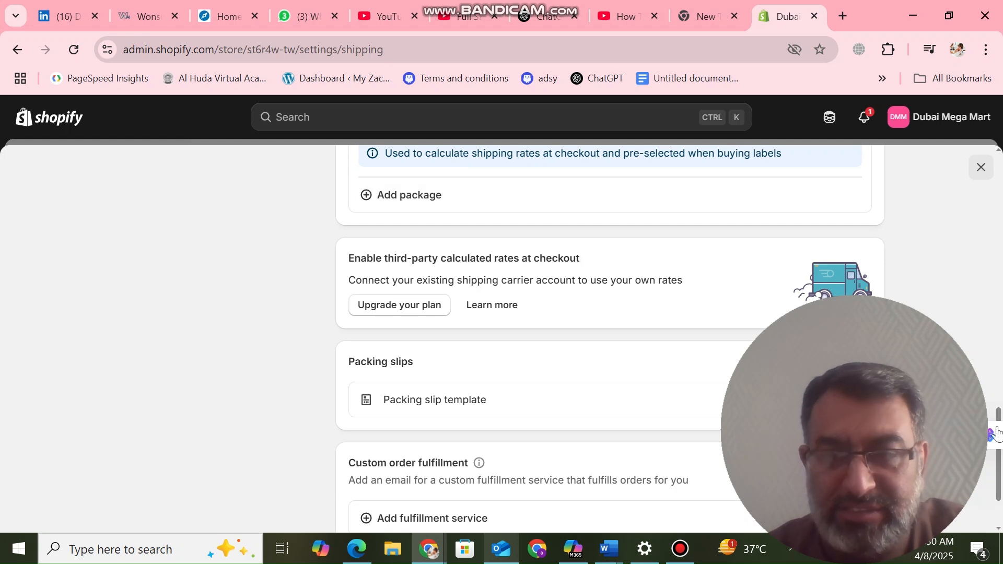
scroll(1000, 449, down, 2)
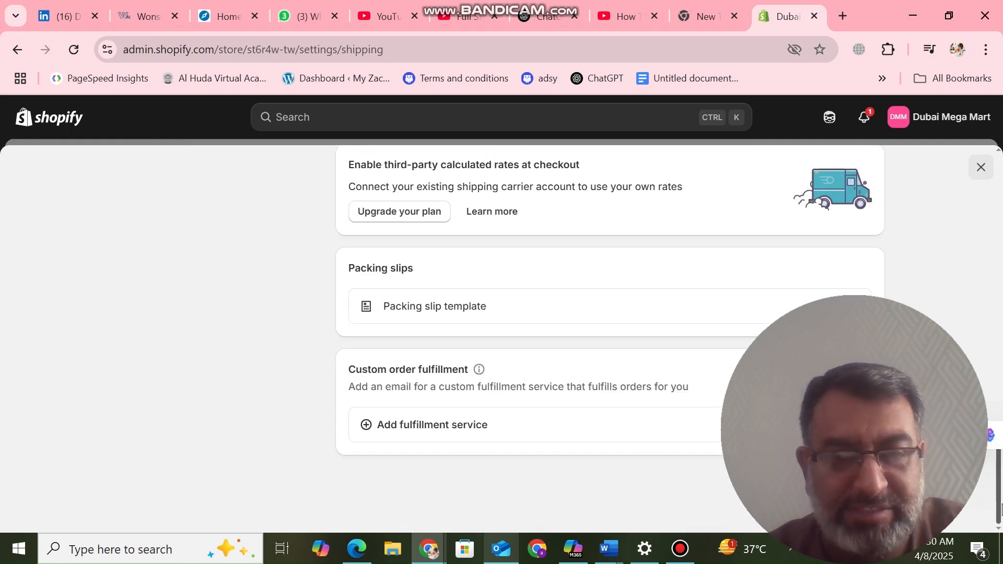
drag(1001, 405, 1001, 152)
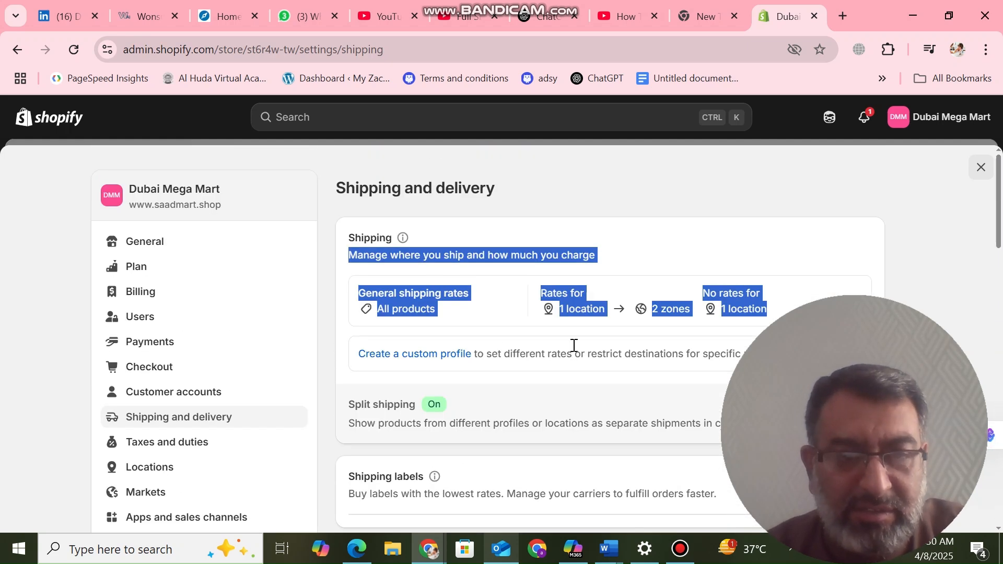
click(682, 210)
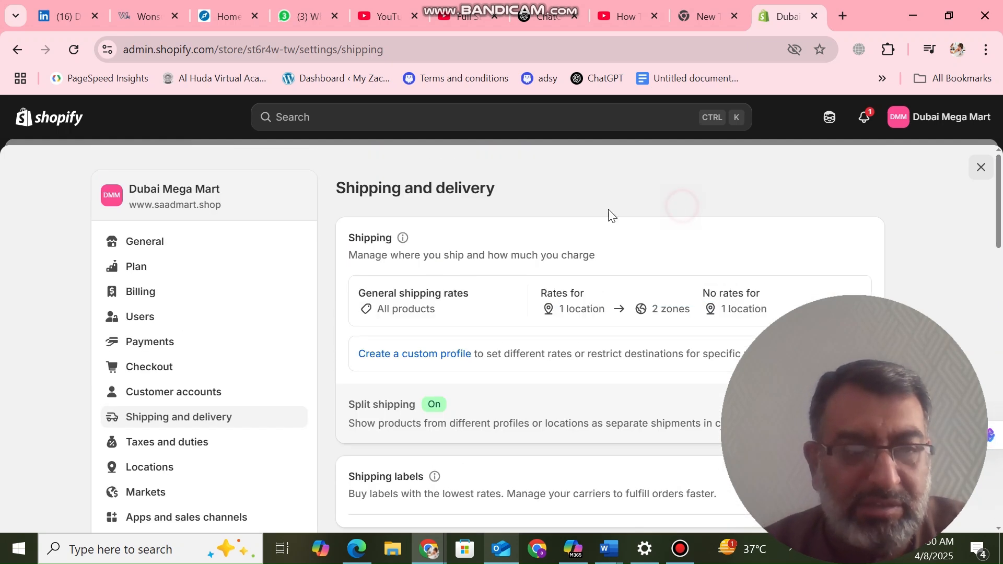
Review the Taxes and duties settings, including the list of regions for tax collection.
click(173, 444)
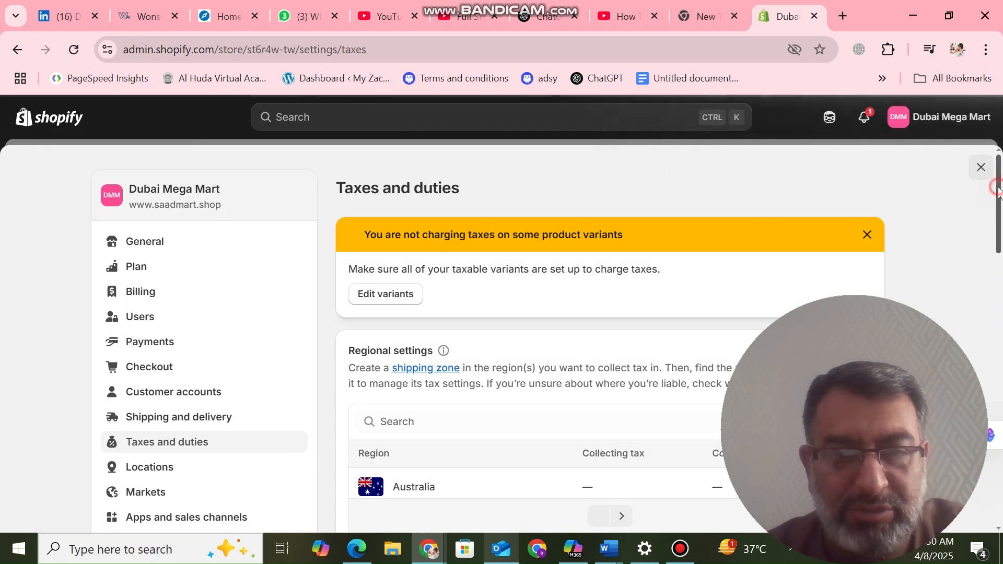
drag(997, 191, 999, 242)
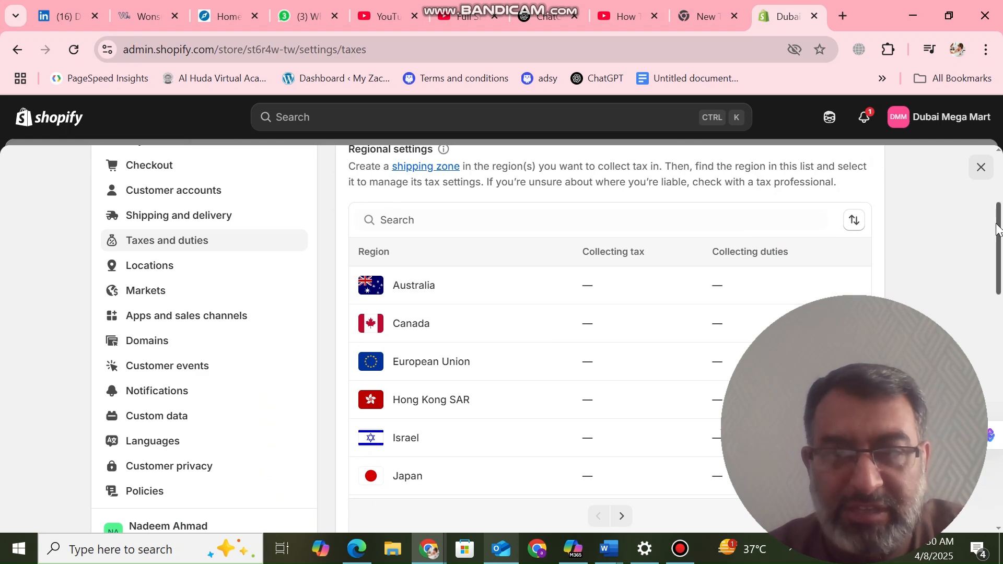
drag(996, 231, 1002, 156)
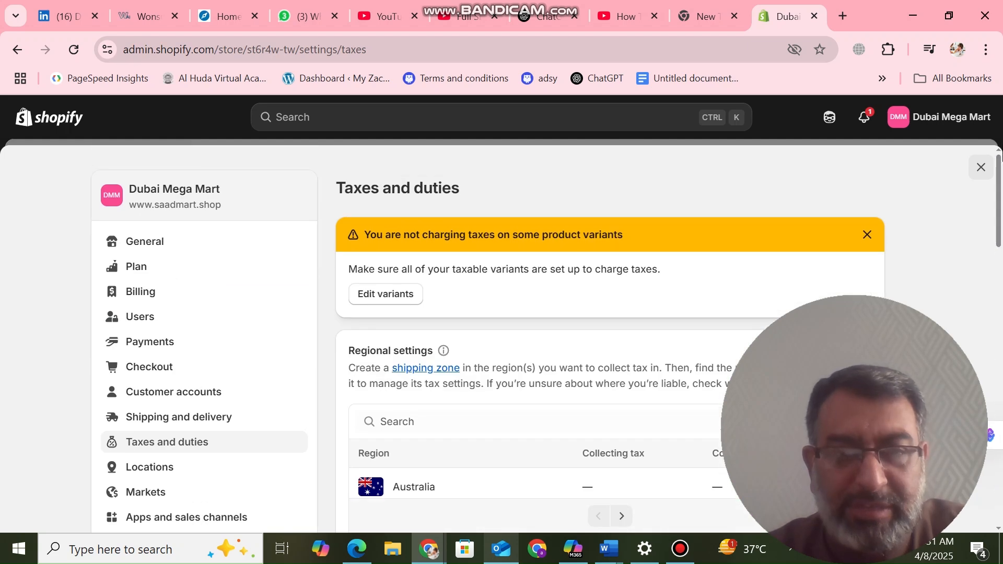
Start adding a new store location in the Locations settings and name it "saudia".
click(154, 470)
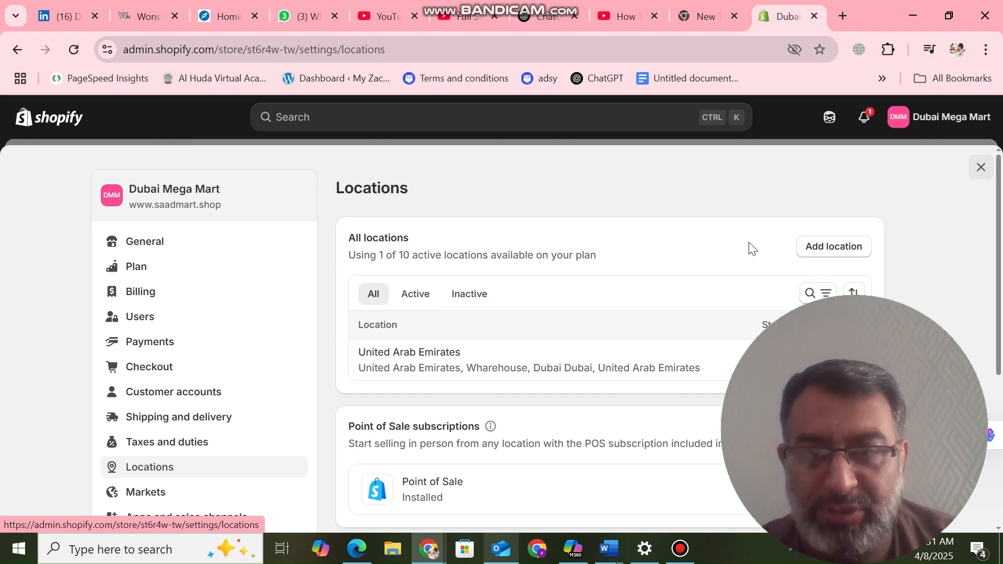
click(825, 251)
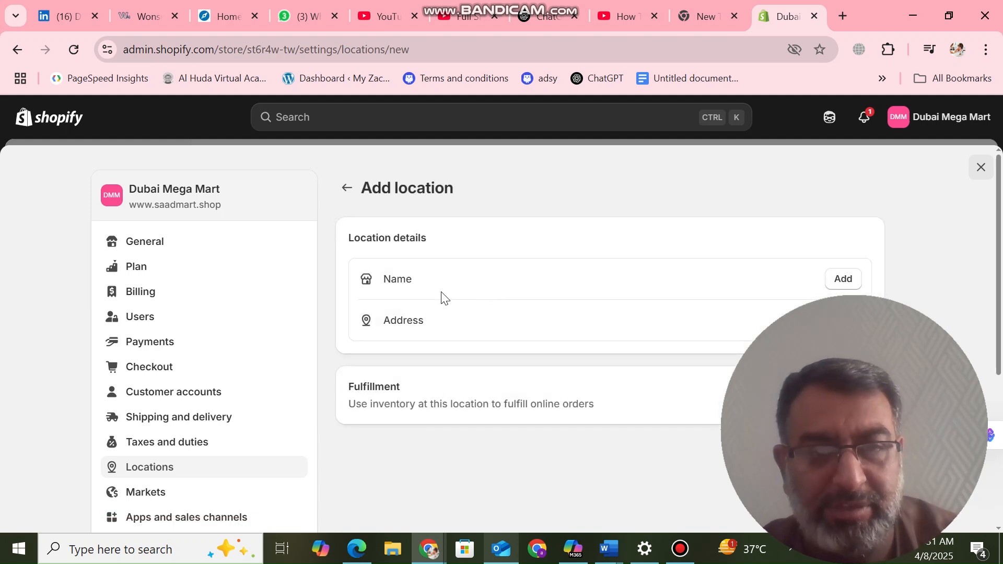
click(842, 280)
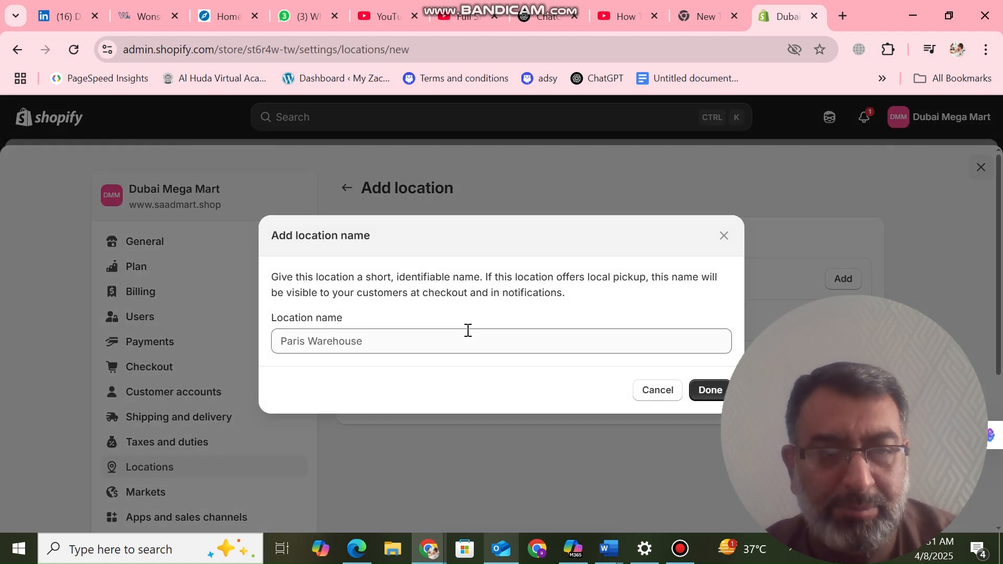
click(468, 333)
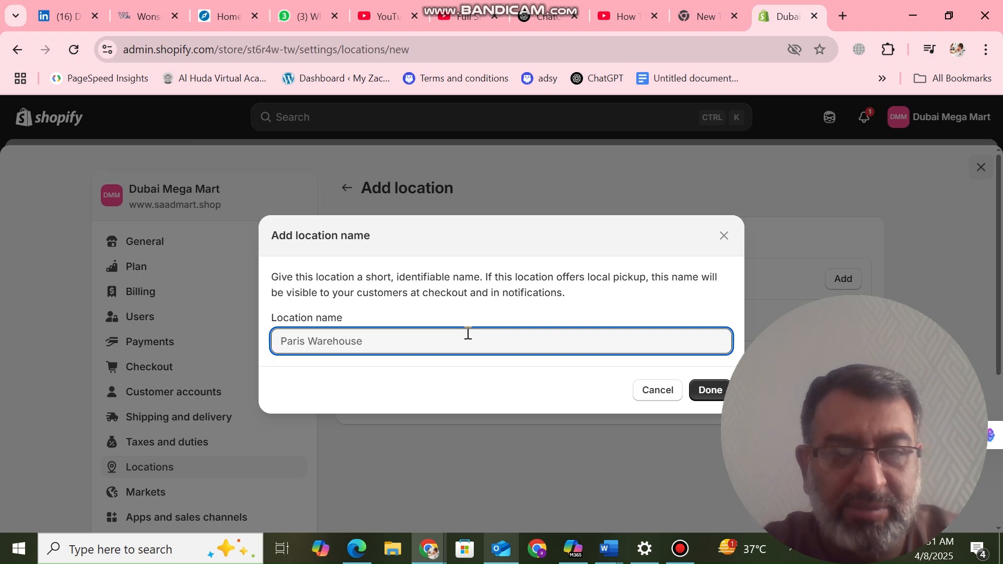
text(saudia)
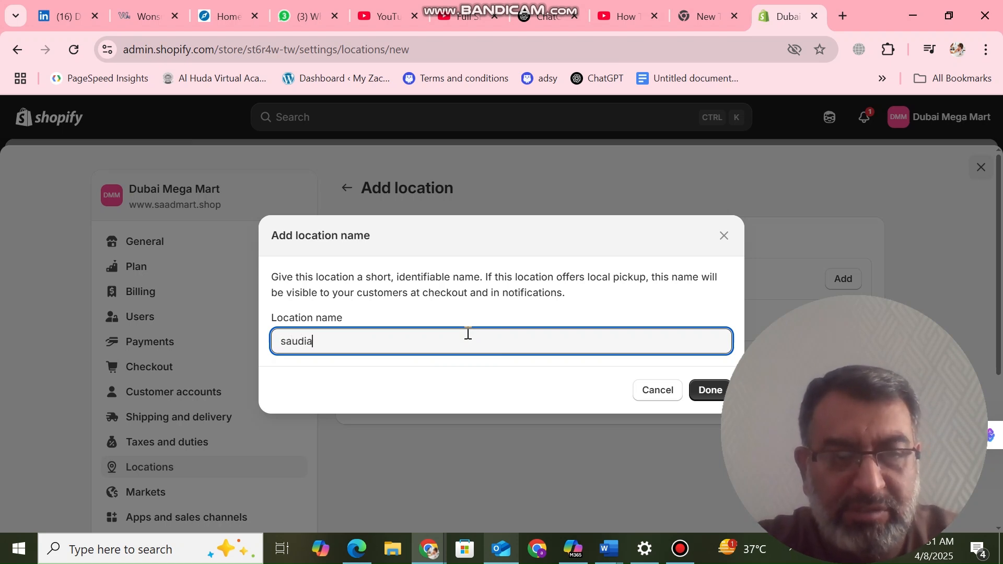
click(710, 392)
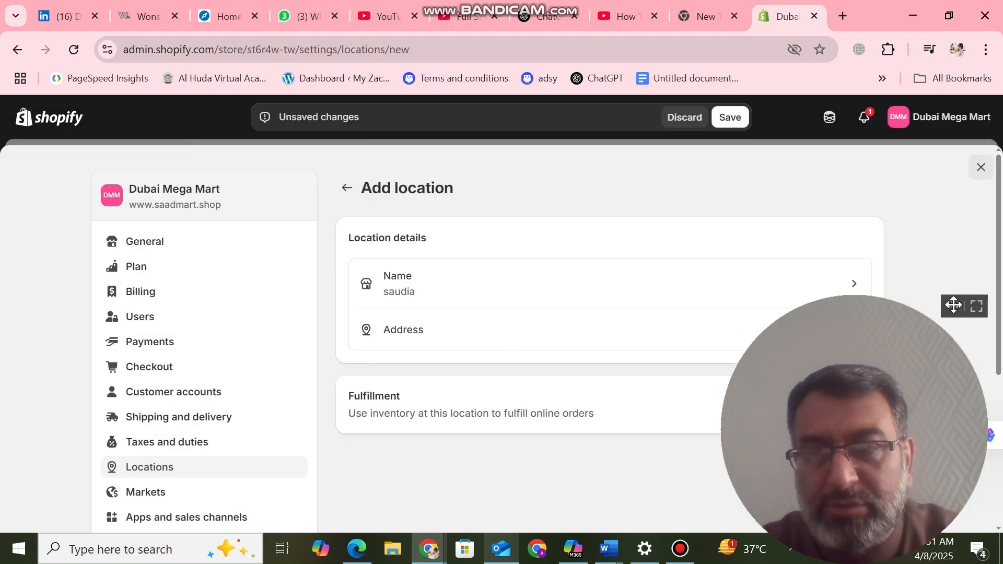
Start adding an address to the saudia location and set its country/region to Saudi Arabia.
drag(952, 307, 224, 551)
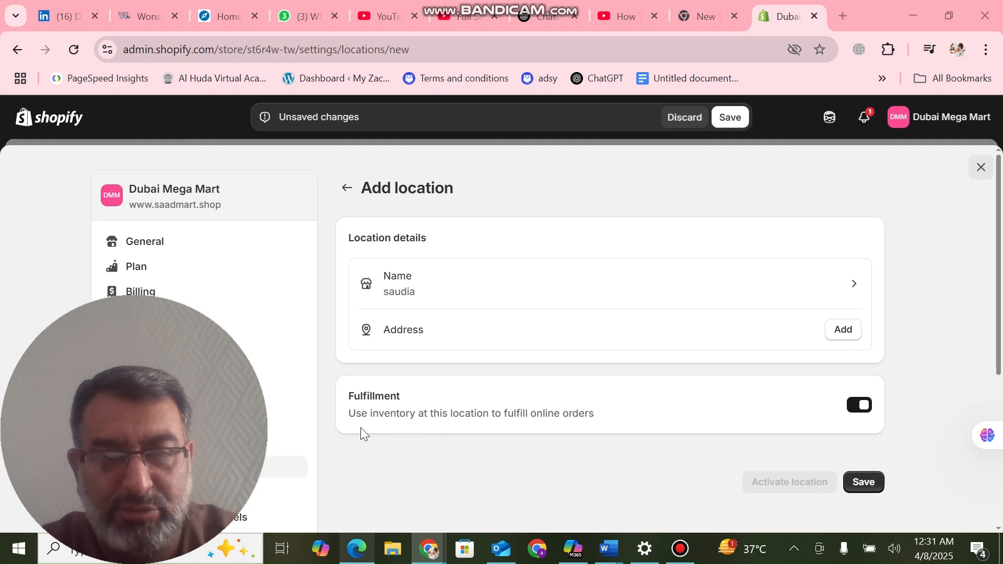
click(857, 330)
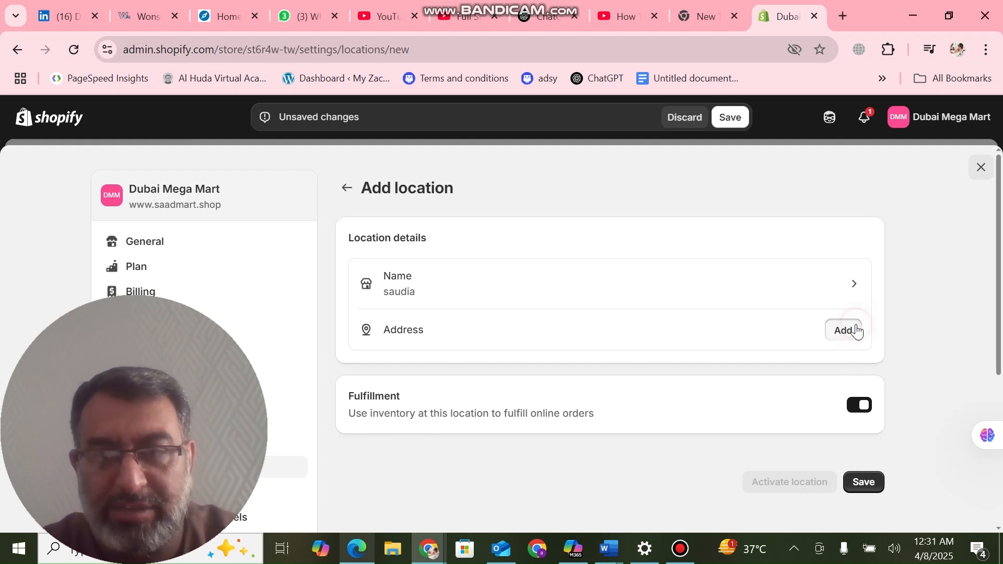
click(604, 215)
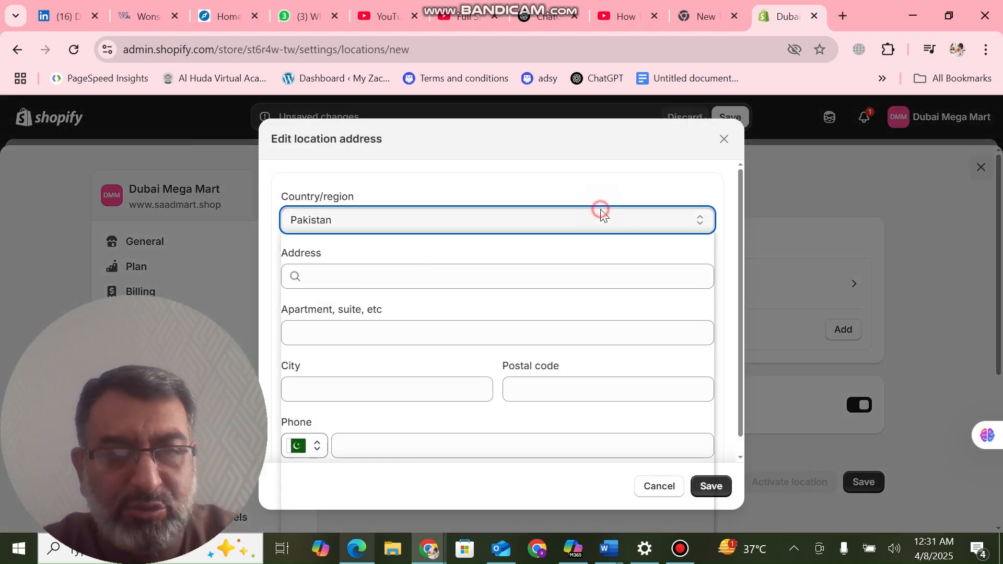
text(sau)
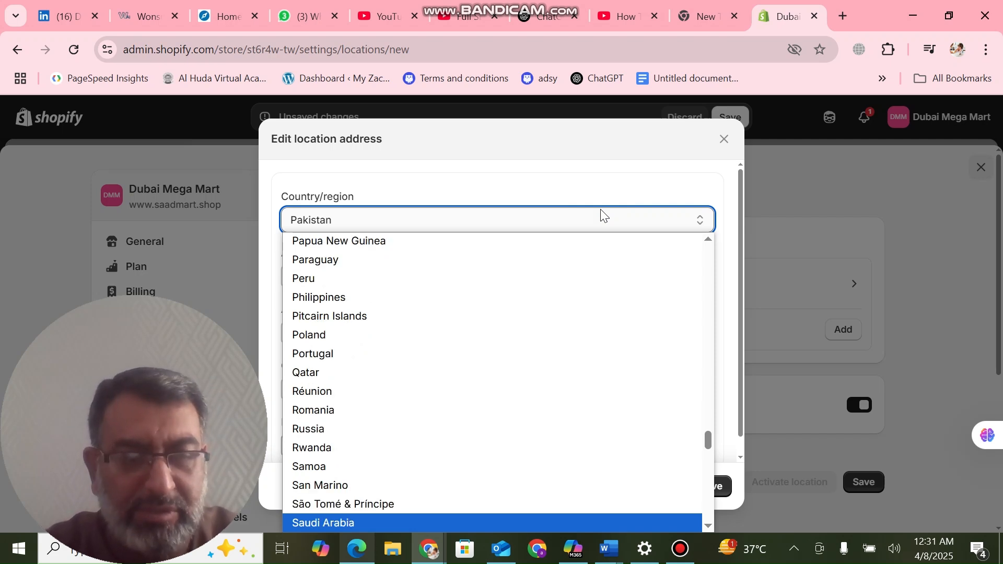
key(Return)
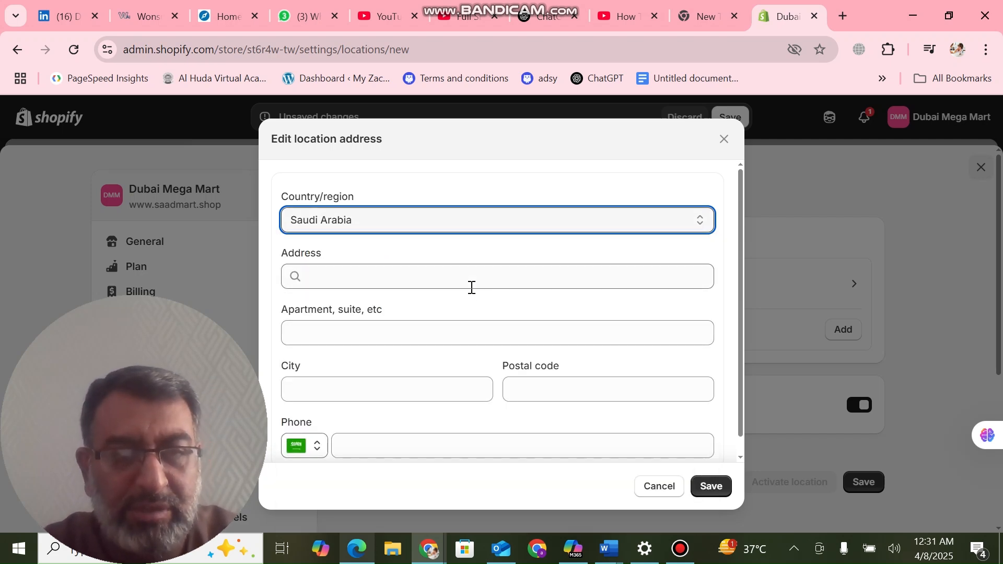
Fill in the location's address with the suggested "Makkah Saudi Arabia" entry and enter "makkah" as the apartment or suite.
click(472, 287)
text(ma)
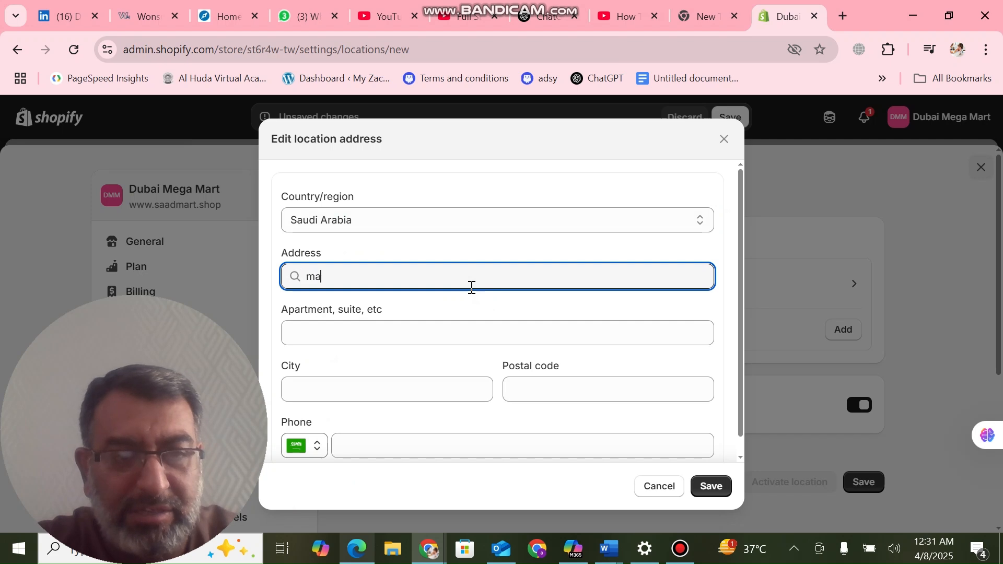
text(kkaha)
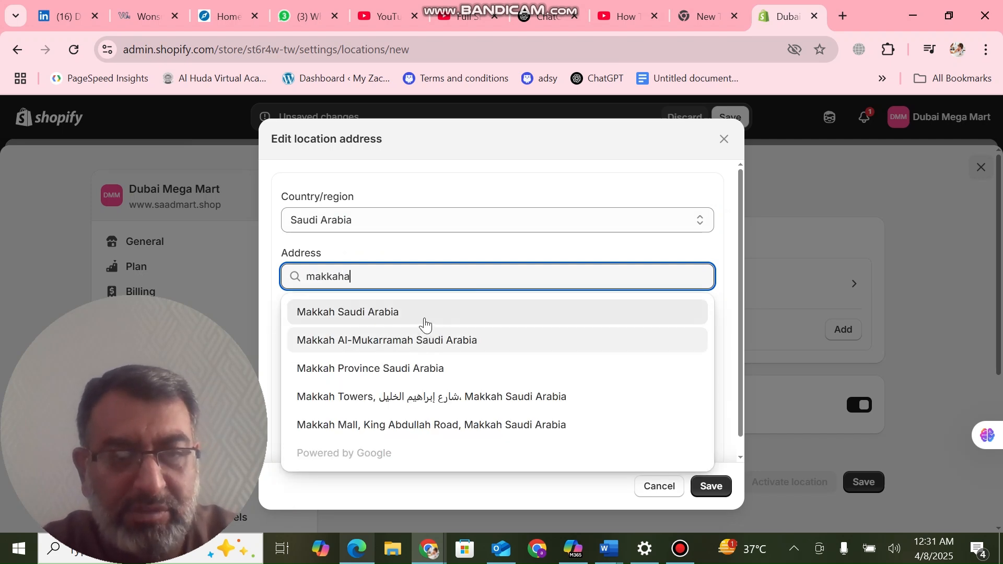
click(423, 311)
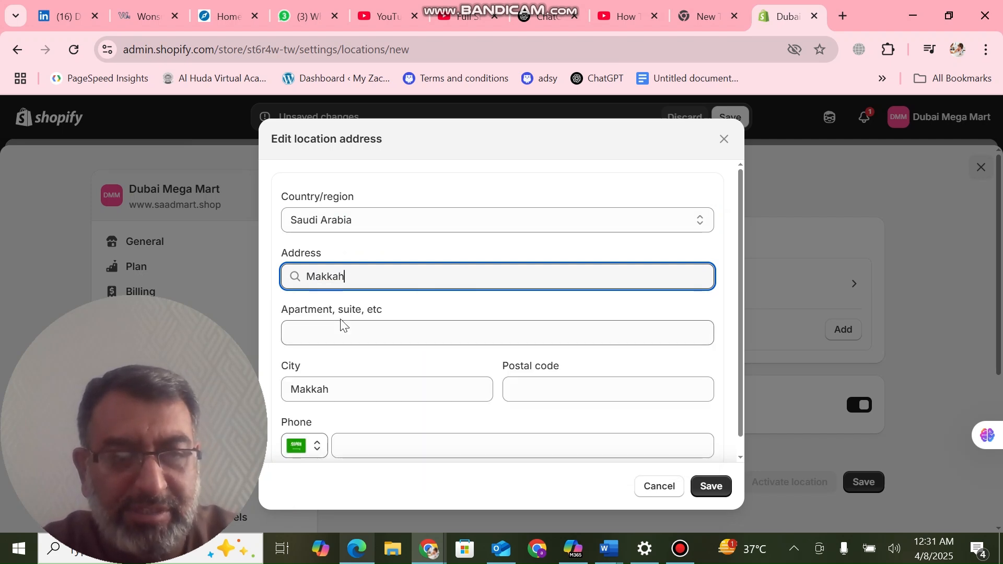
click(368, 331)
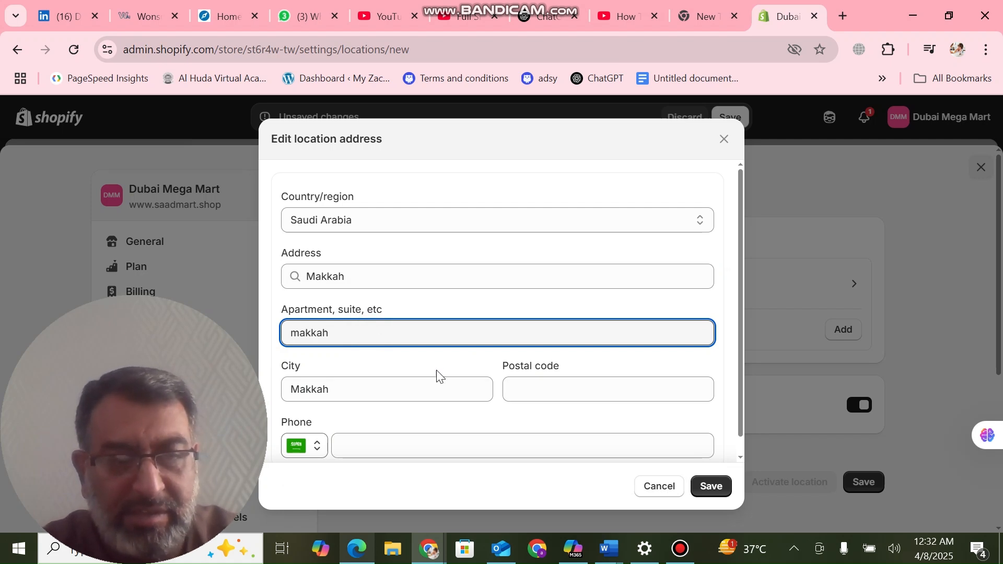
Search Google in a new browser tab for "makkaha post code" and look through the results for a Makkah postal code.
click(566, 383)
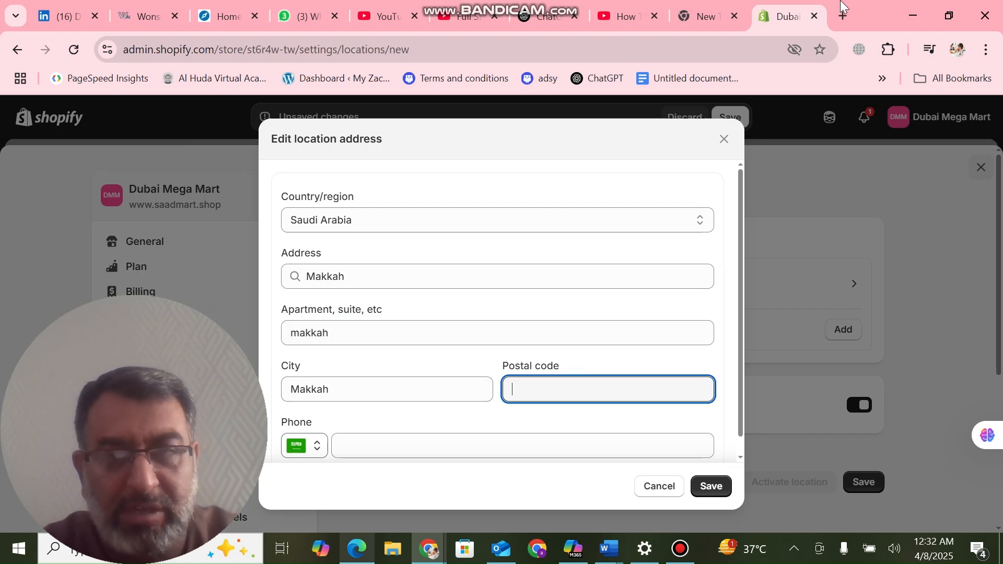
click(843, 8)
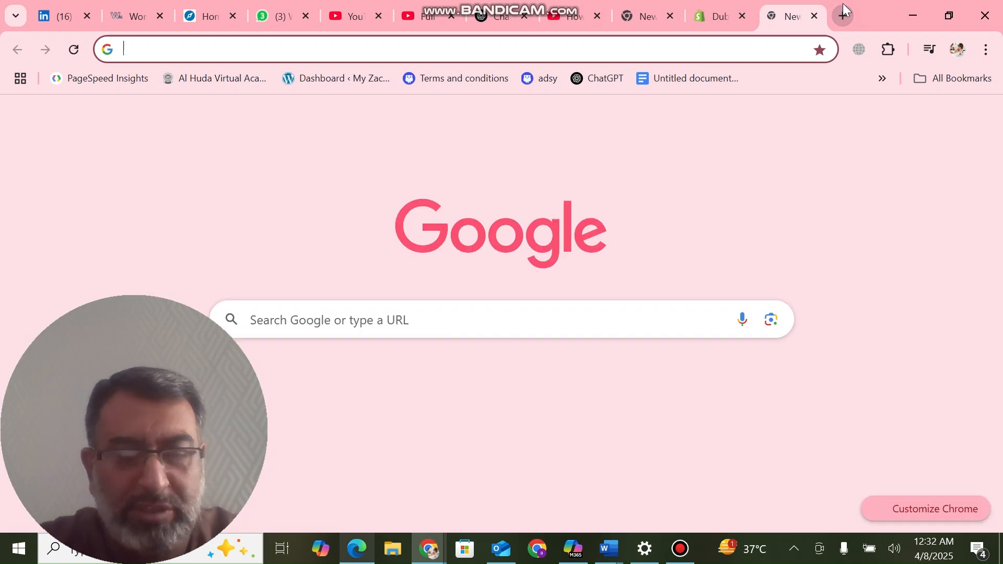
text(makkaha pos)
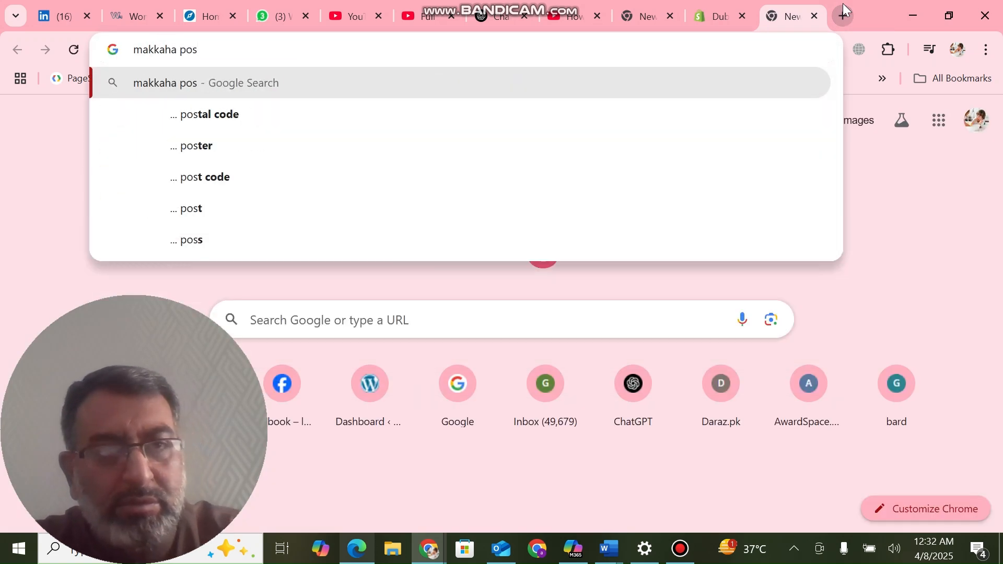
text(t coe)
text(e)
key(Return)
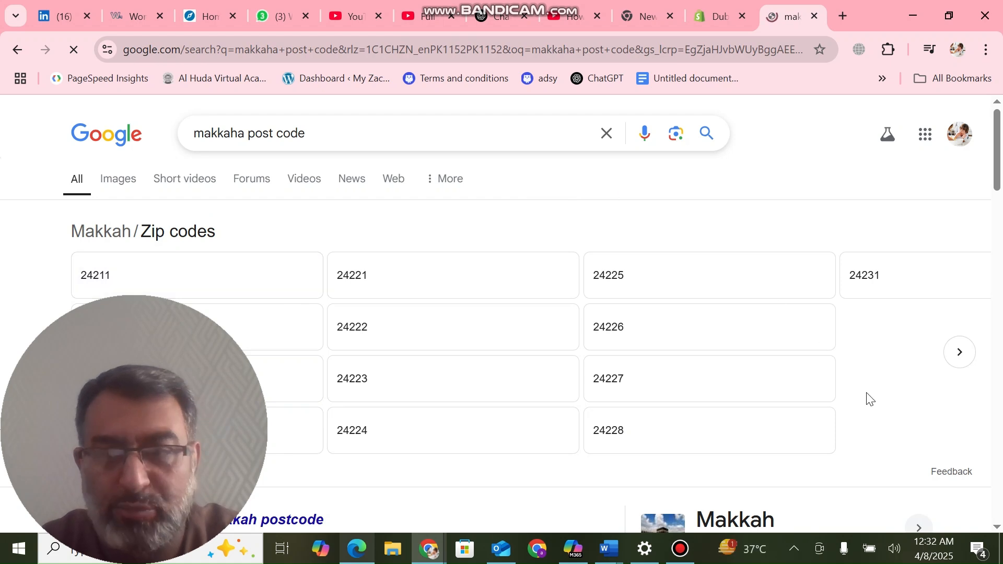
scroll(992, 528, down, 2)
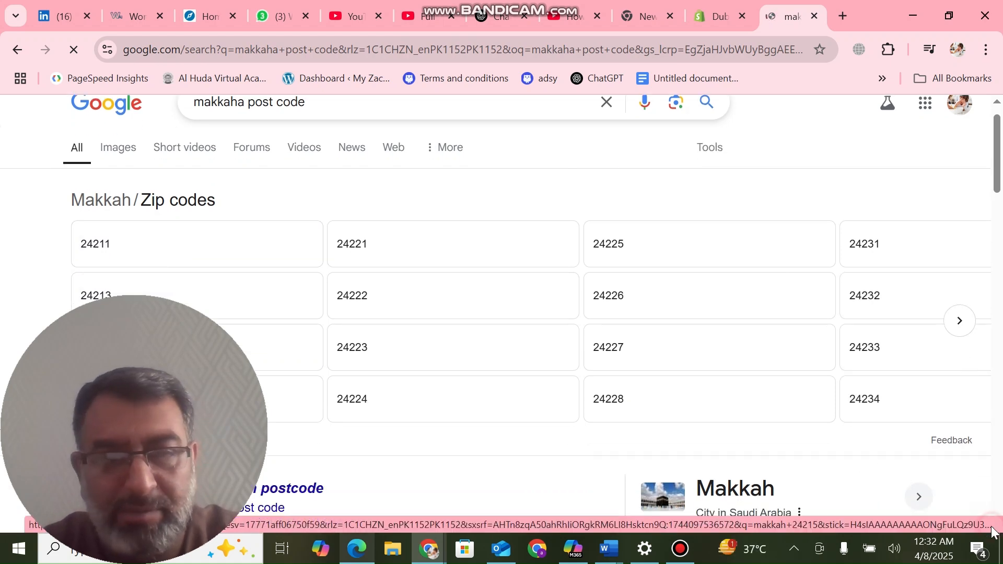
scroll(992, 530, down, 5)
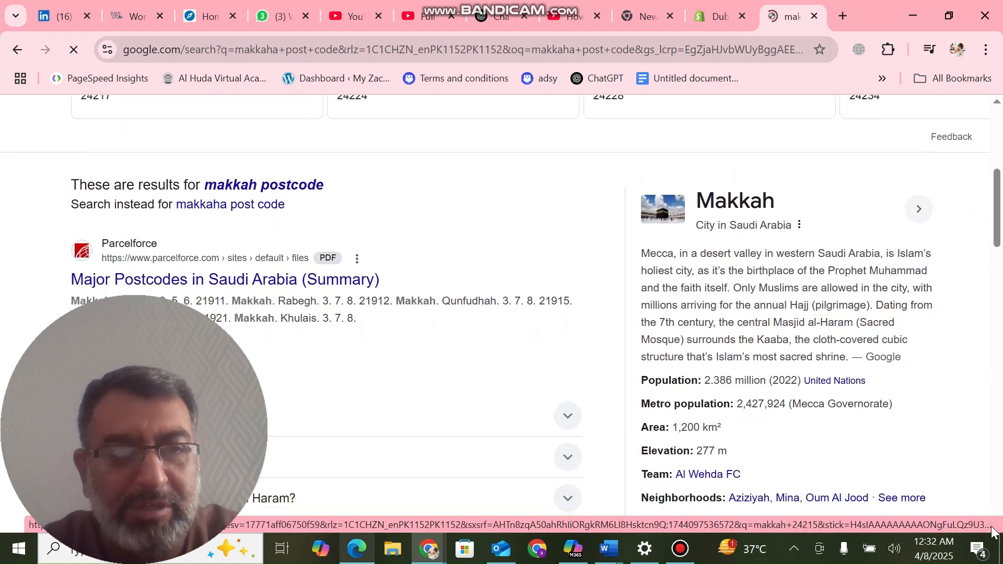
scroll(993, 530, down, 3)
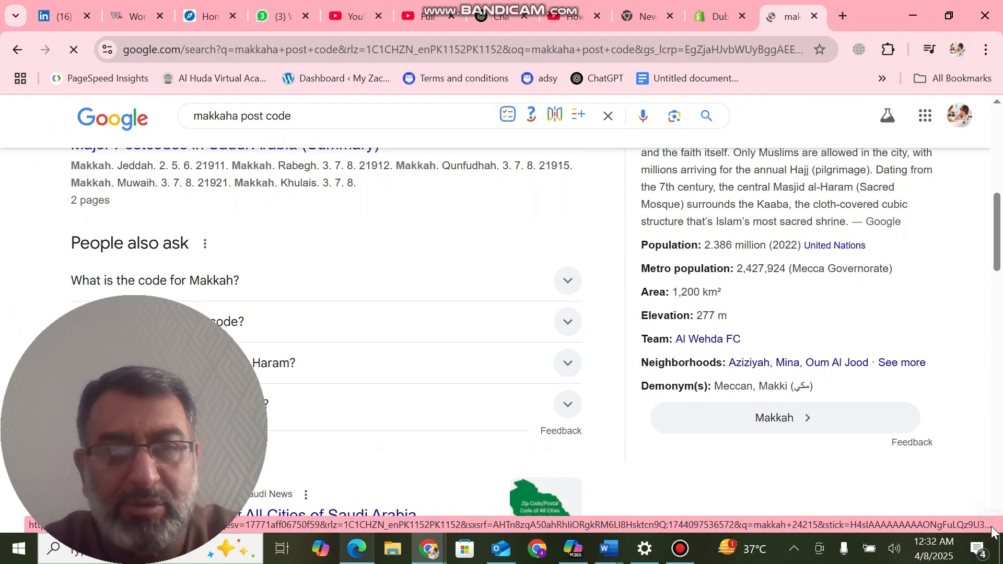
scroll(992, 530, down, 3)
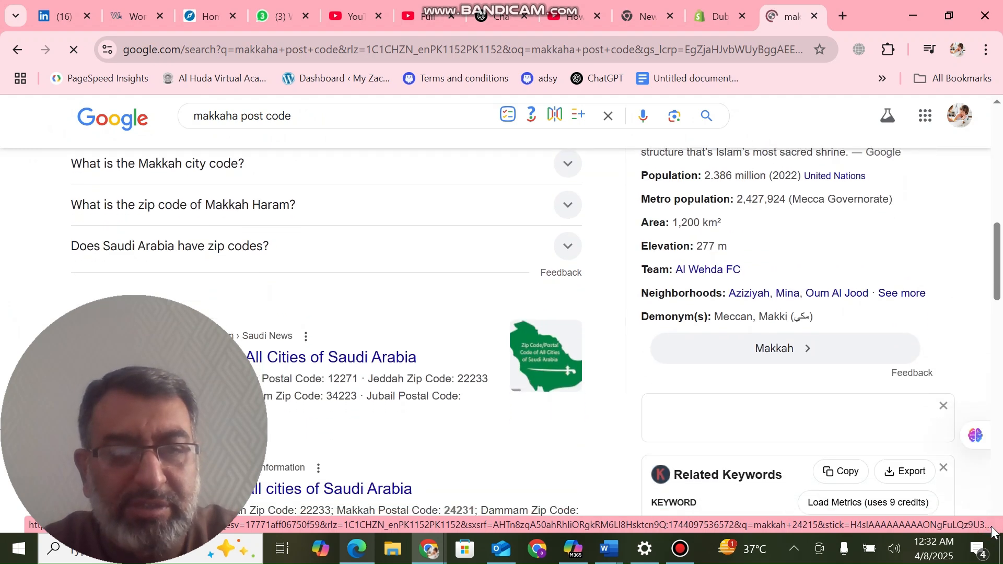
scroll(992, 530, down, 1)
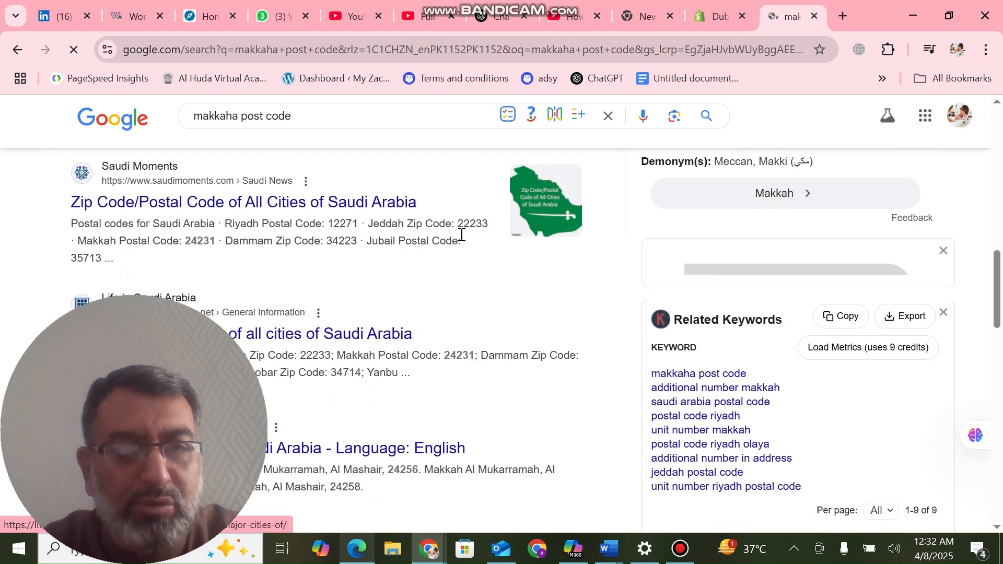
click(996, 124)
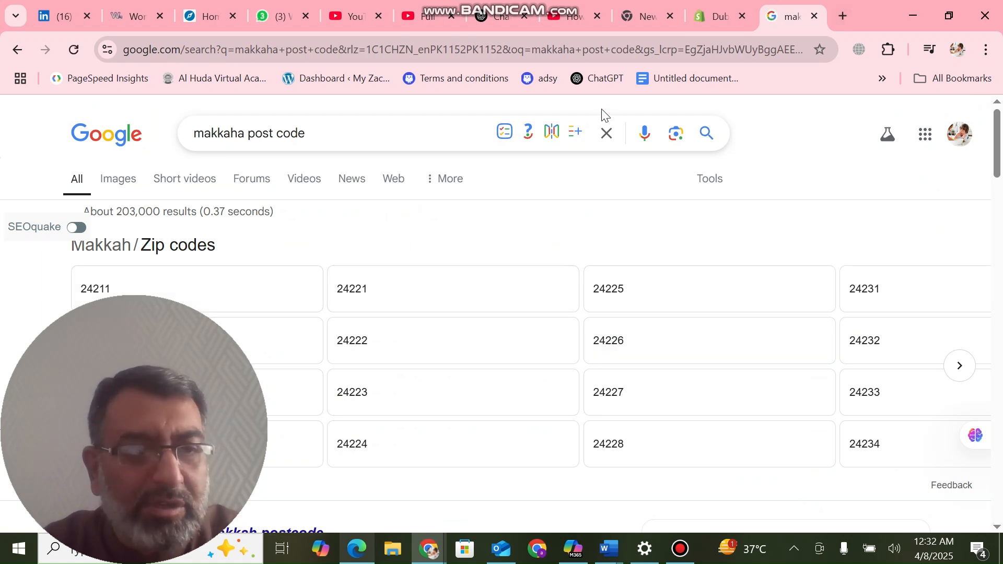
Return to the Shopify address form, set the postal code to 24211, leave the phone empty and save the address.
click(700, 5)
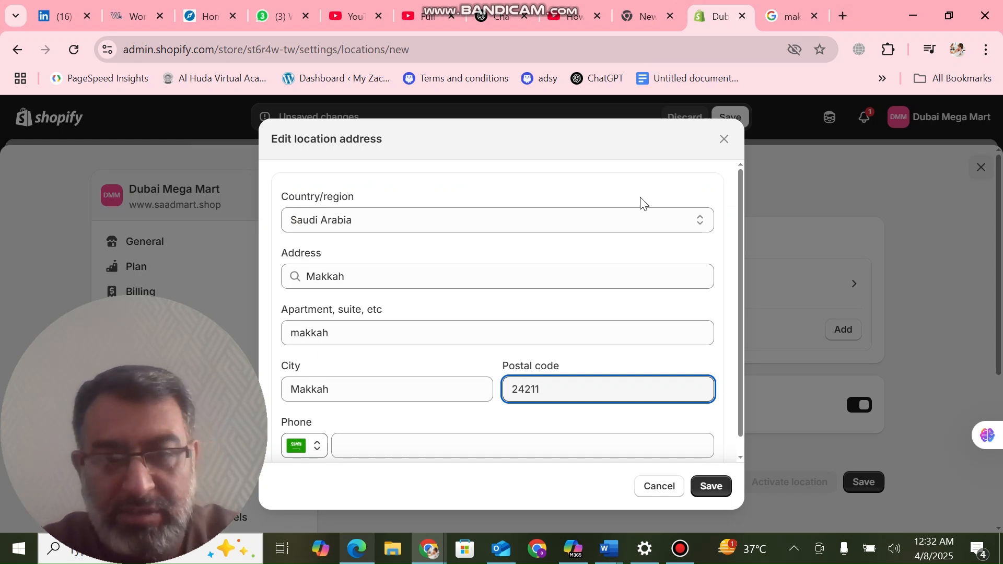
click(432, 447)
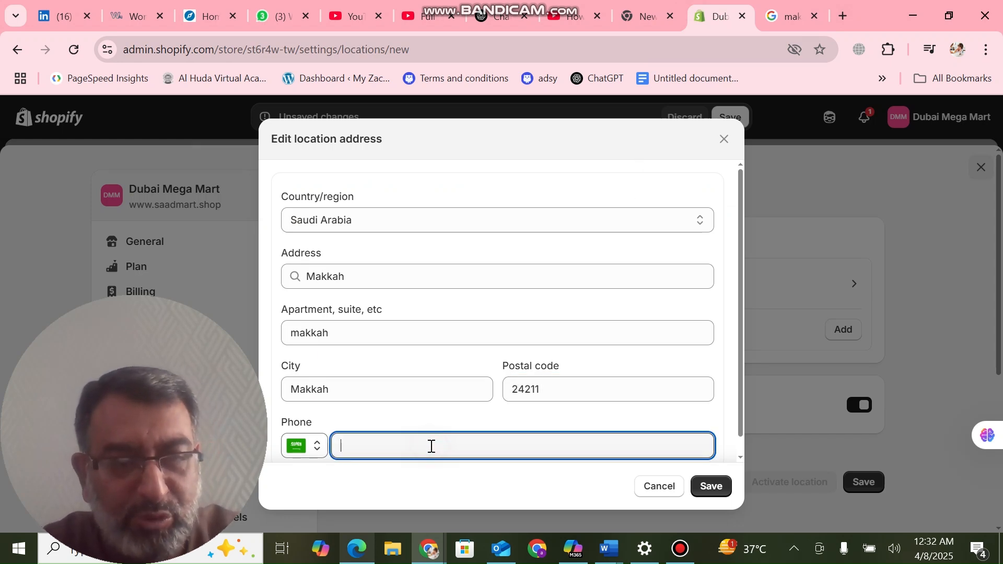
click(717, 486)
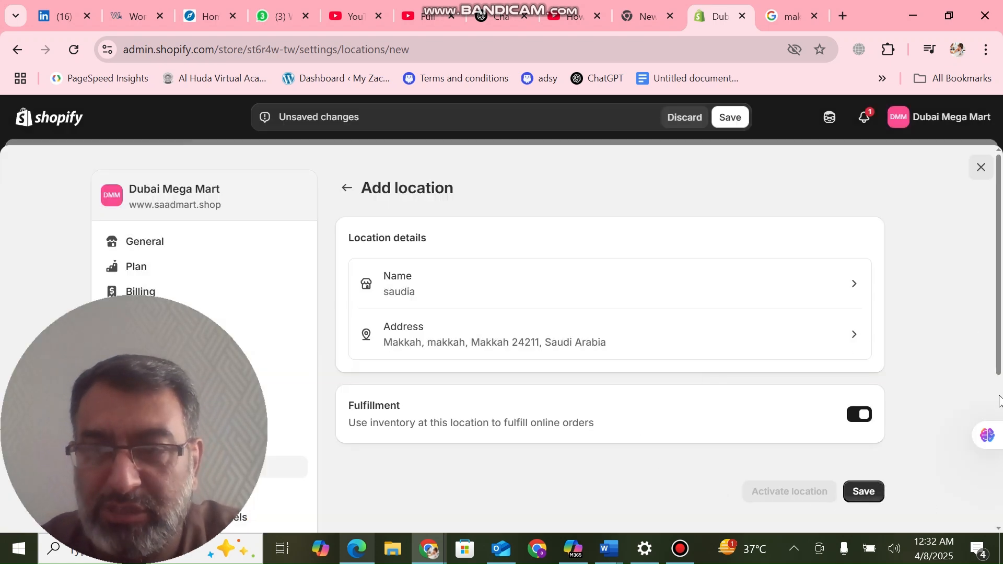
Accept the browser's offer to store the Makkah address and save the new saudia location.
scroll(450, 262, down, 5)
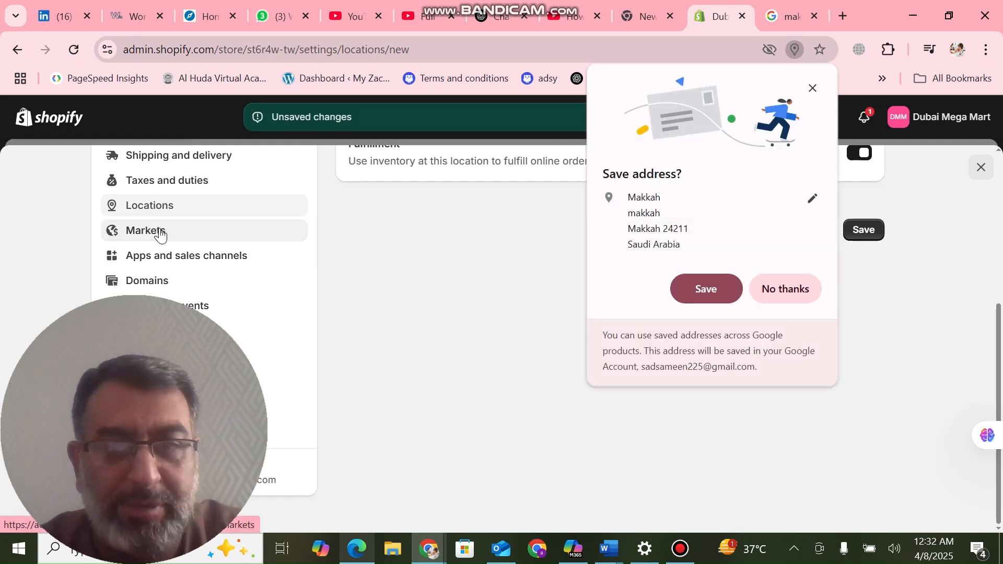
click(720, 295)
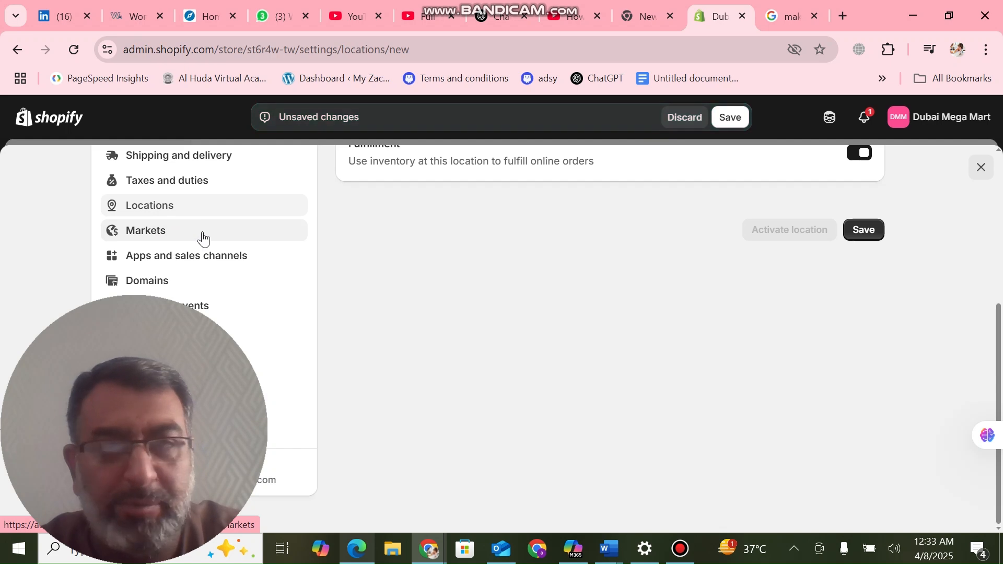
click(727, 119)
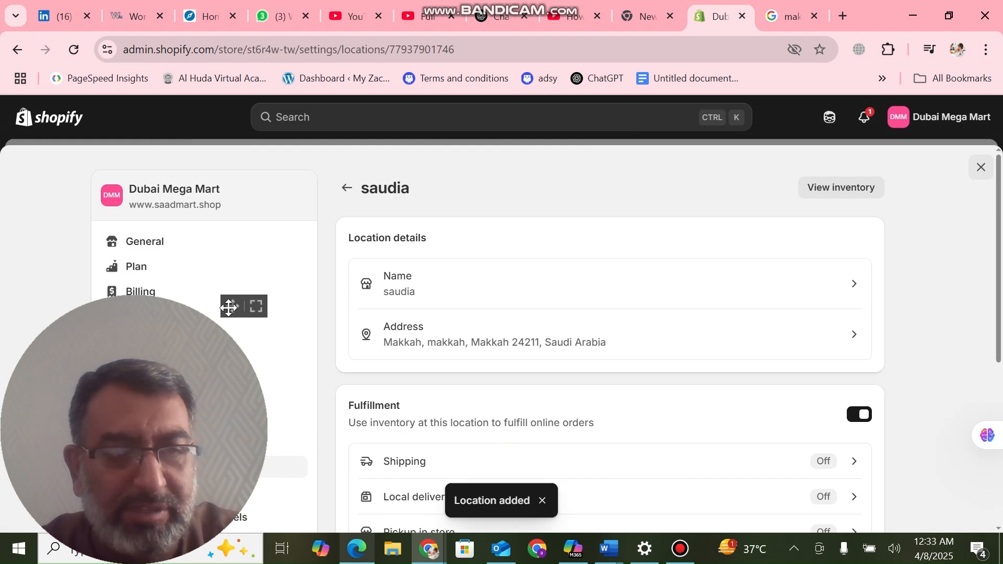
View the Markets page briefly and review the Locations settings, from the list of all locations to the app locations.
drag(233, 306, 967, 306)
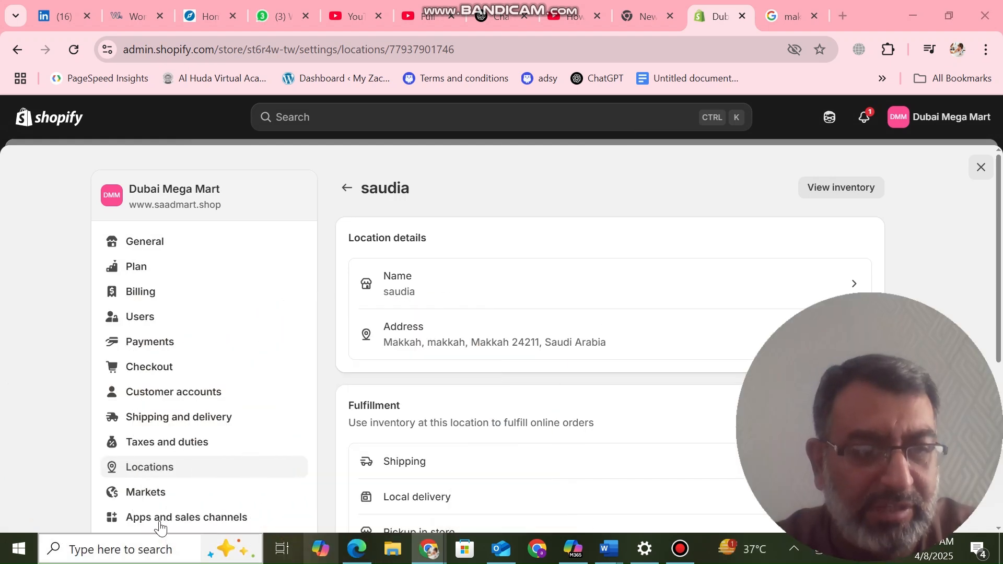
click(159, 494)
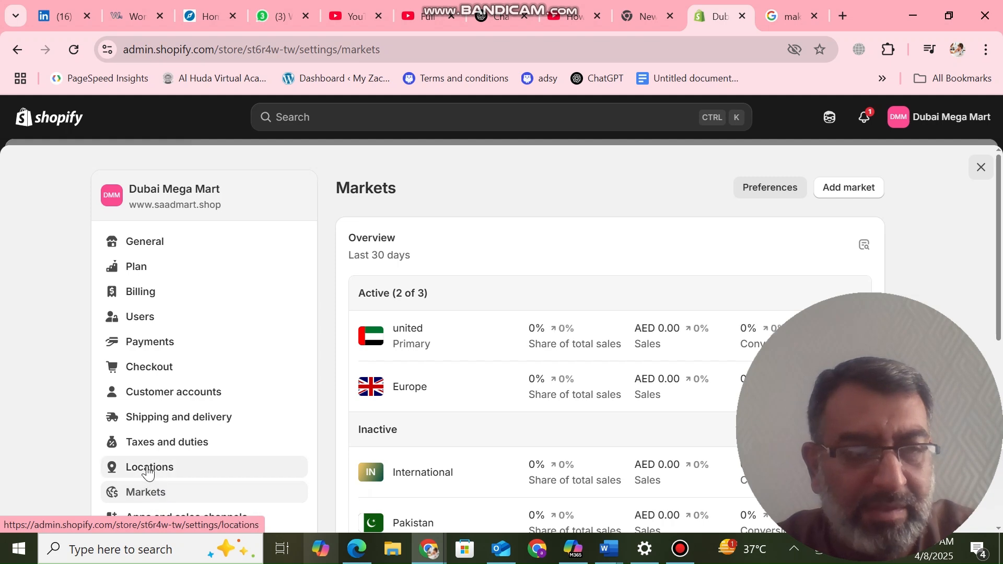
click(147, 468)
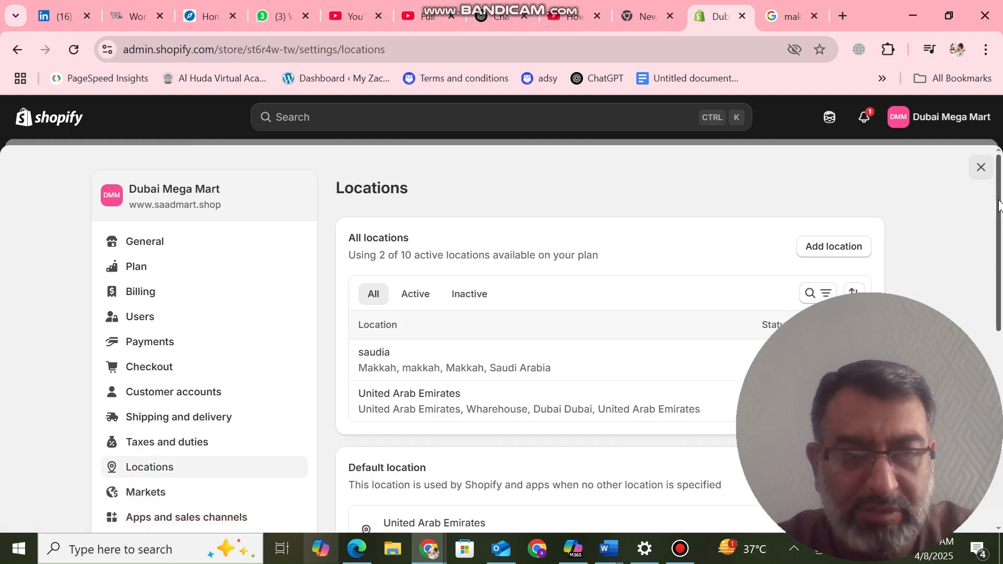
drag(998, 203, 1000, 407)
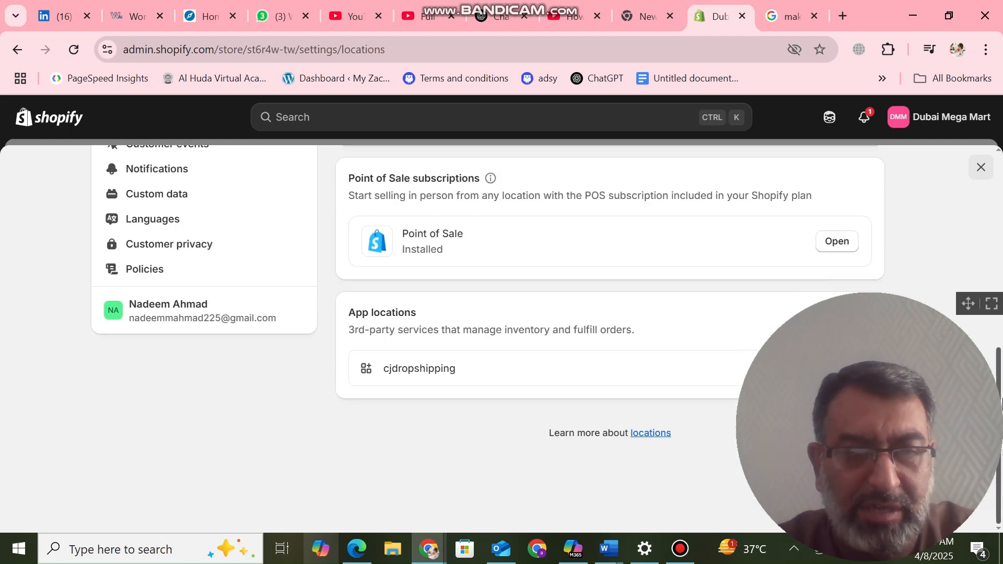
scroll(211, 427, up, 7)
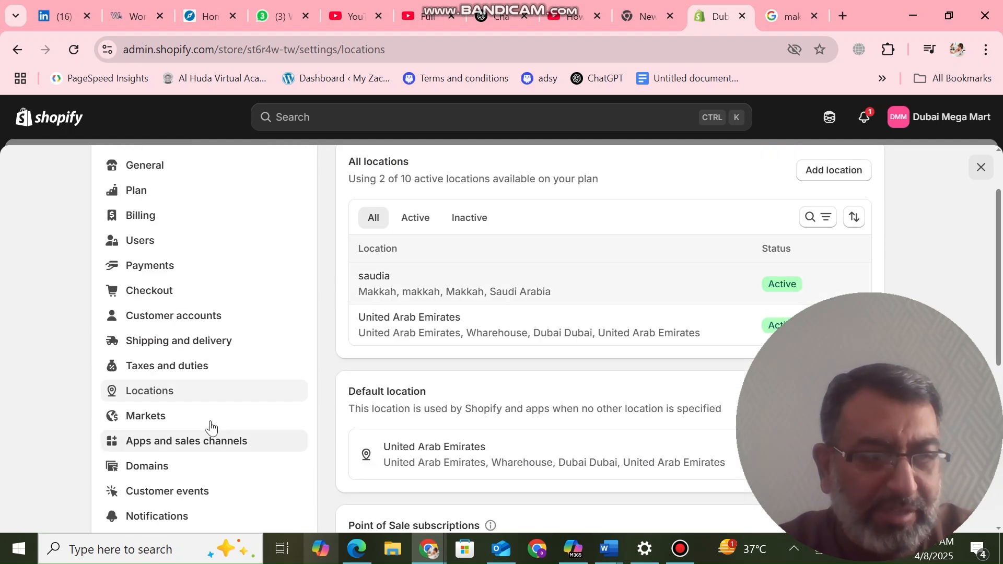
Remove the inactive International market in the Markets settings and confirm the removal.
click(210, 422)
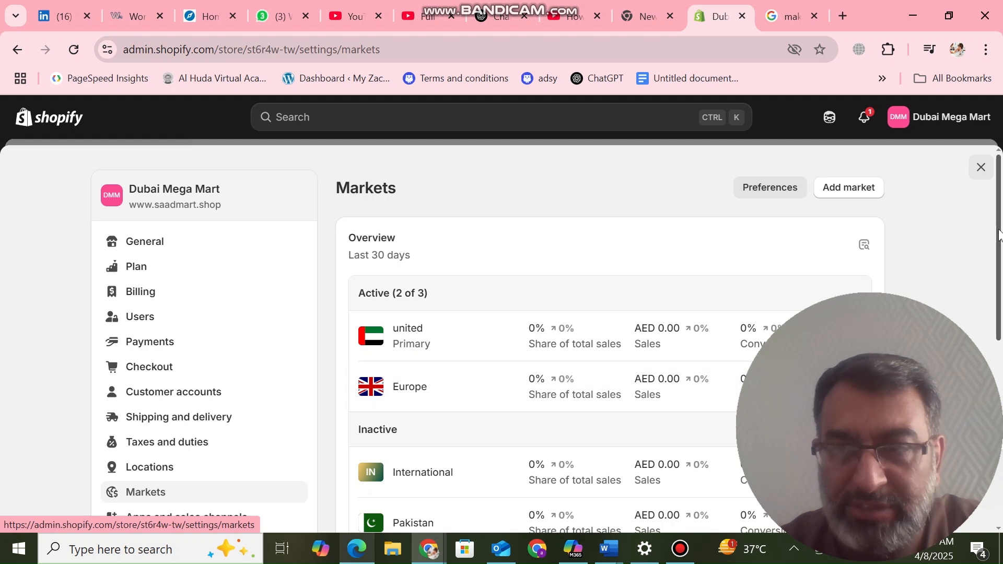
drag(997, 238, 997, 359)
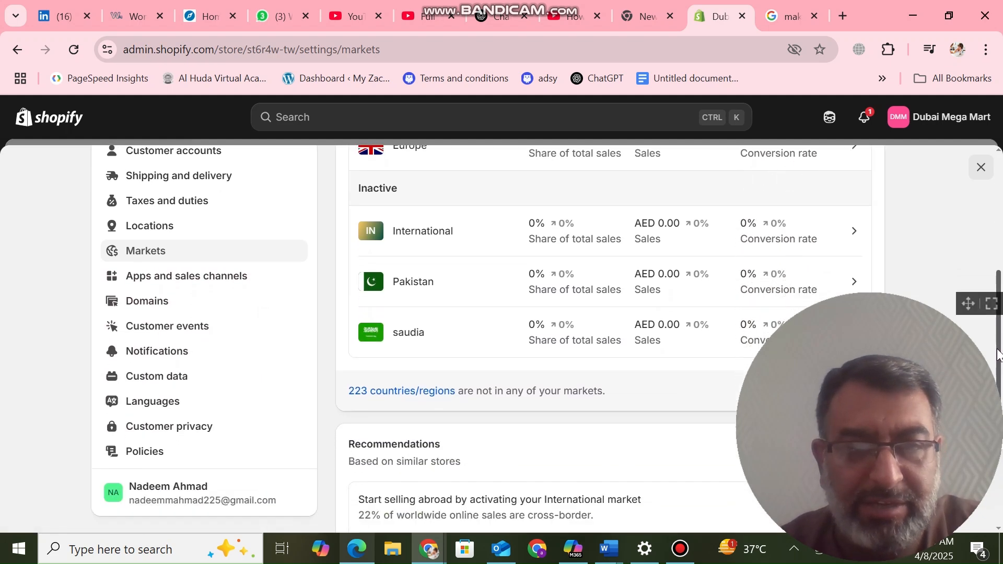
click(817, 233)
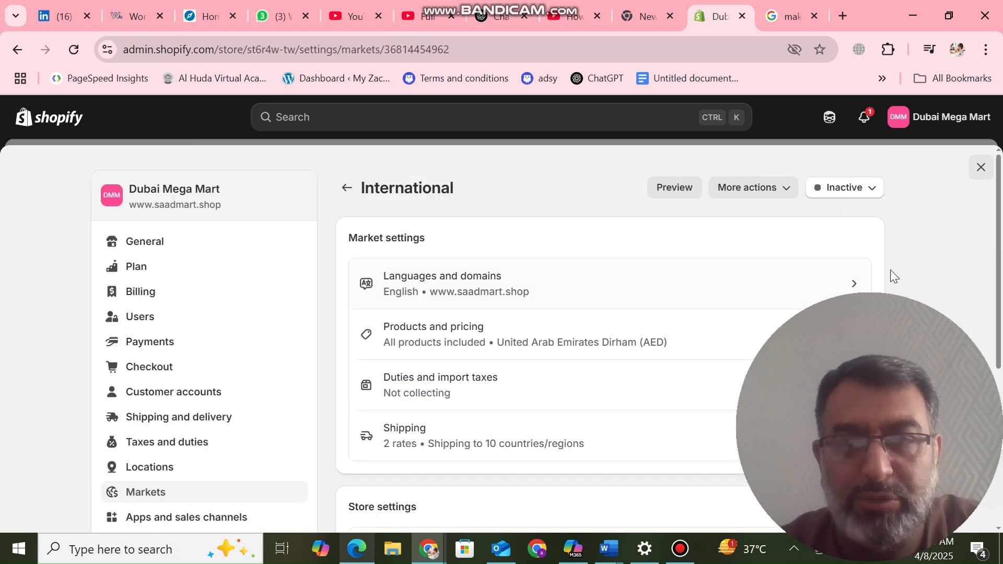
click(786, 192)
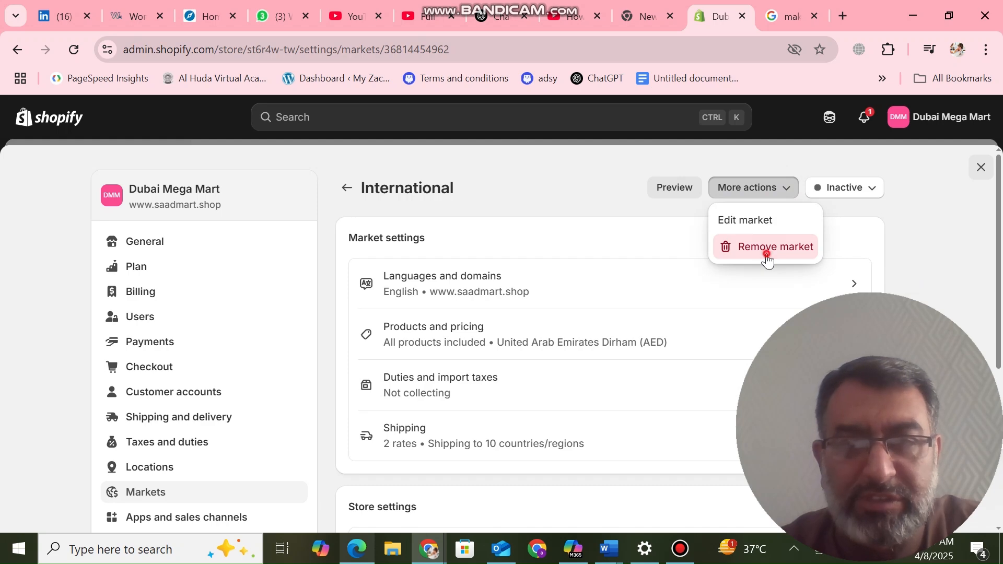
click(767, 257)
click(714, 372)
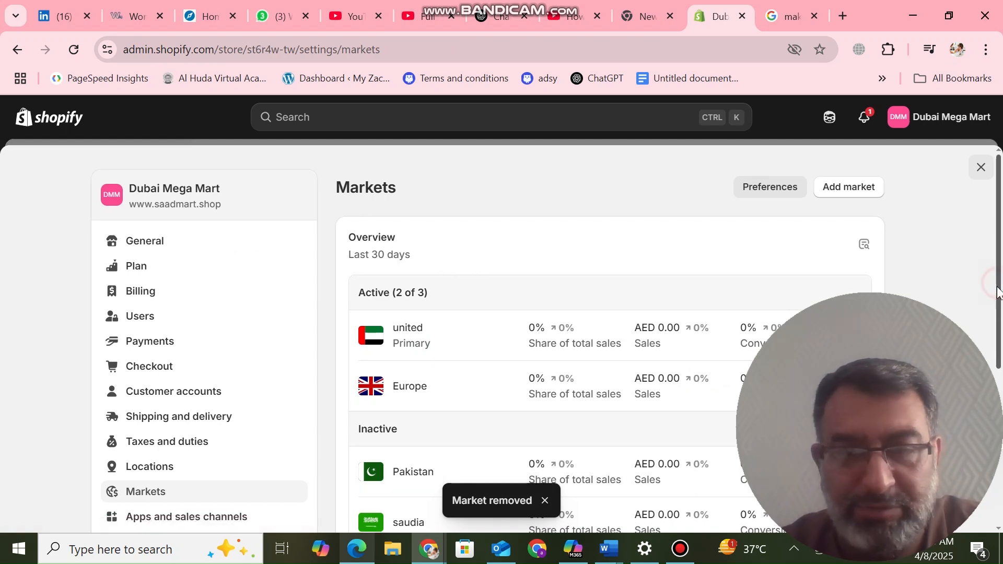
Open the inactive saudia market and examine its activation status options and its additional actions.
scroll(1000, 362, down, 2)
scroll(1000, 361, down, 1)
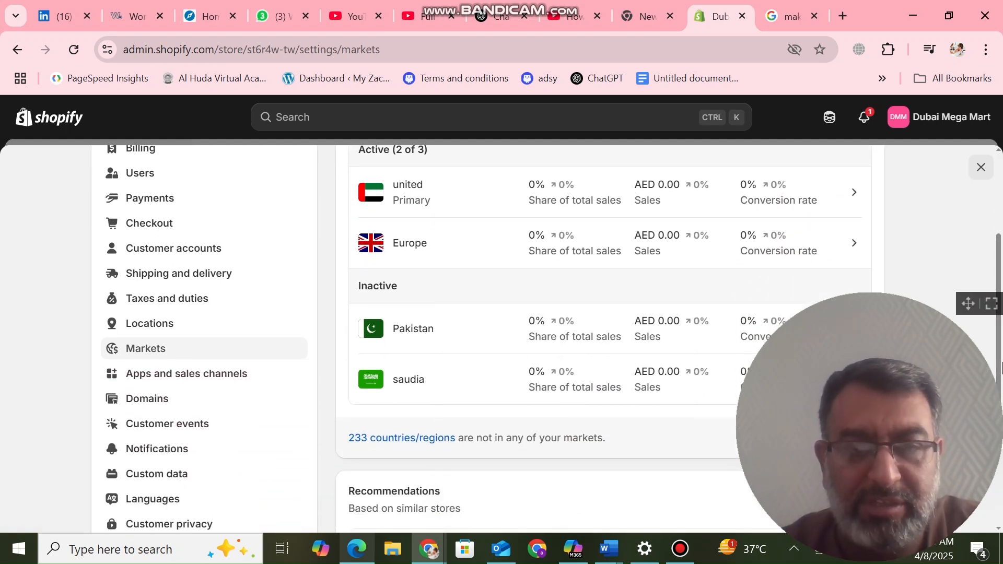
click(532, 373)
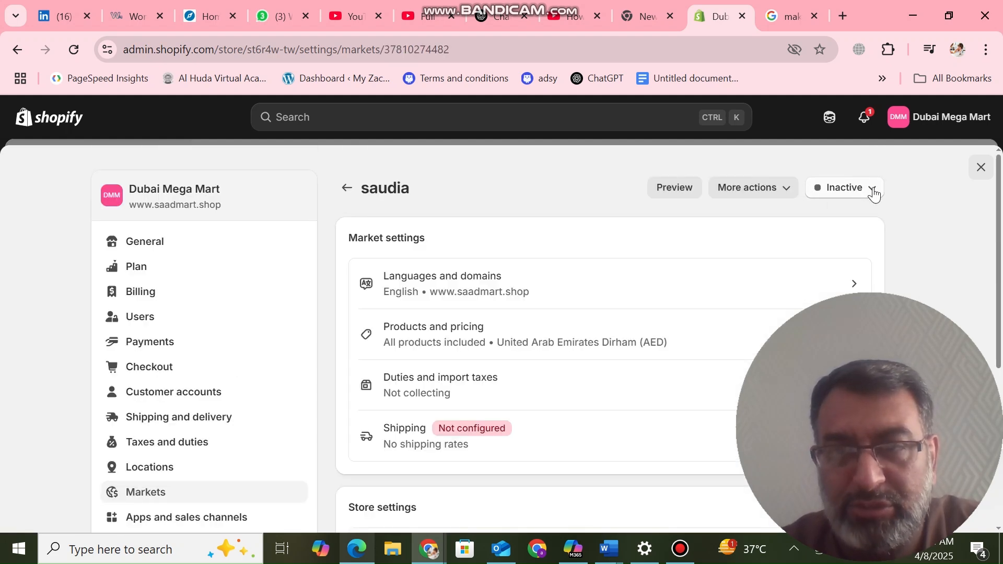
click(874, 193)
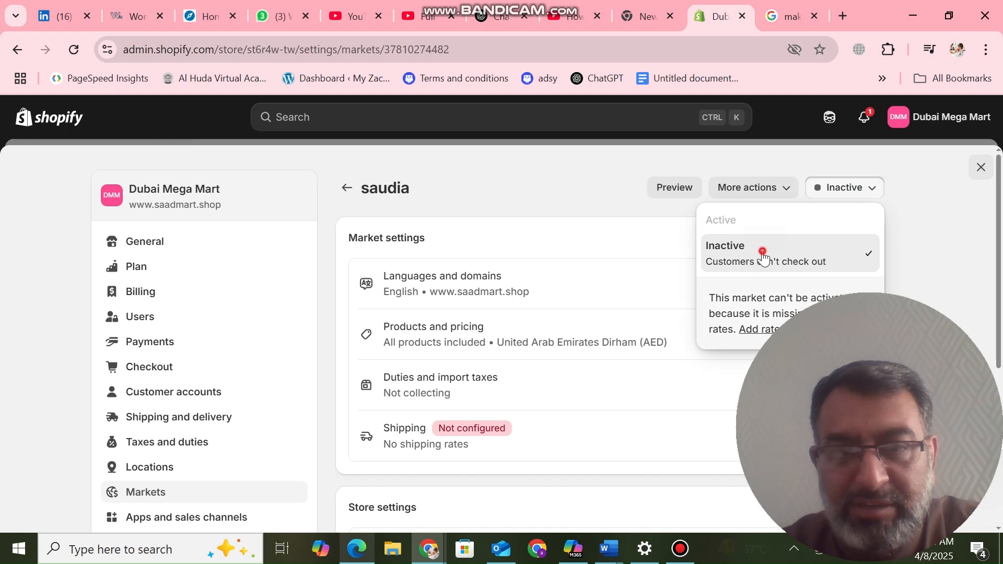
click(786, 189)
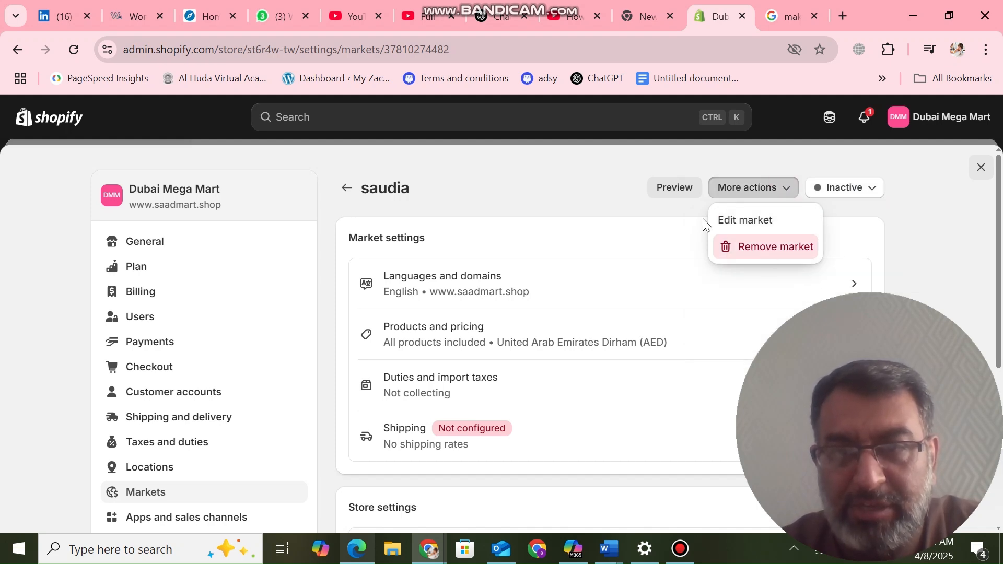
click(558, 165)
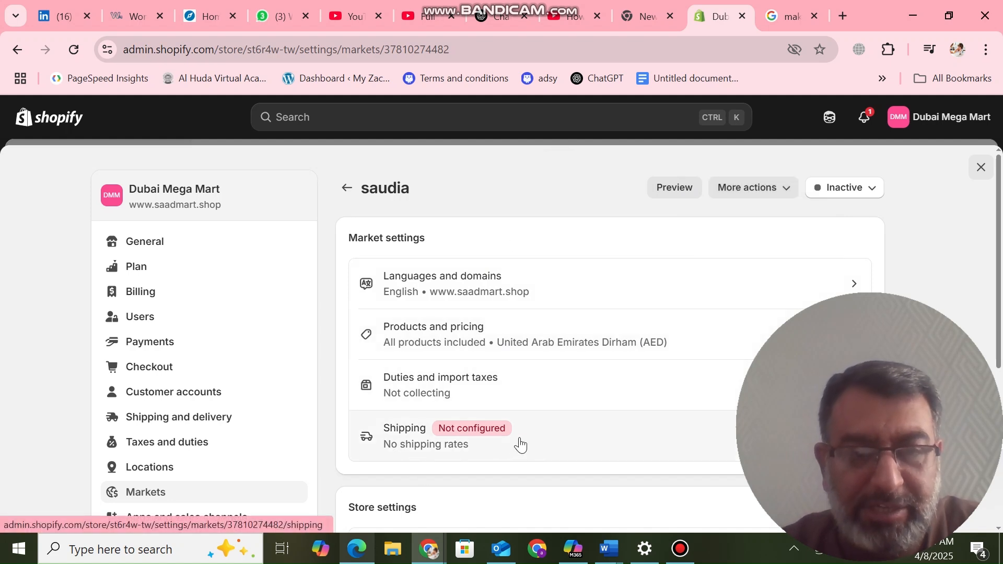
Check the saudia market's shipping configuration and go from there to the store's Shipping and delivery settings.
click(489, 441)
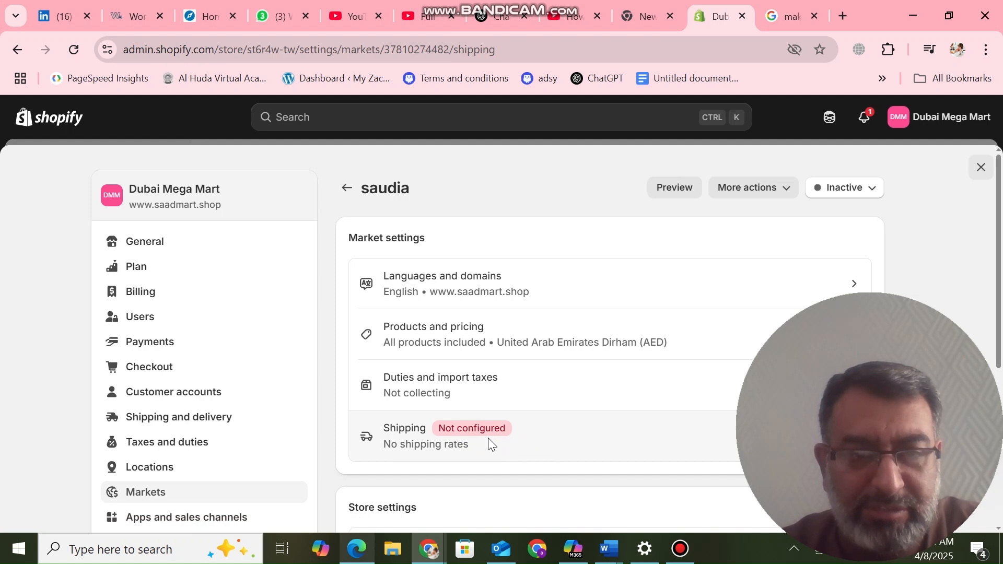
mouse_move(926, 291)
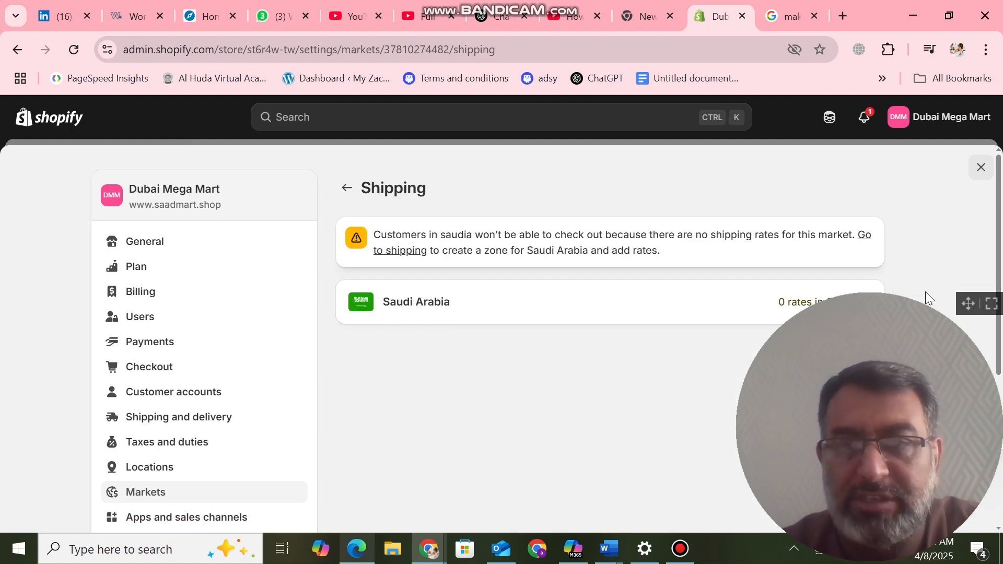
drag(968, 304, 232, 304)
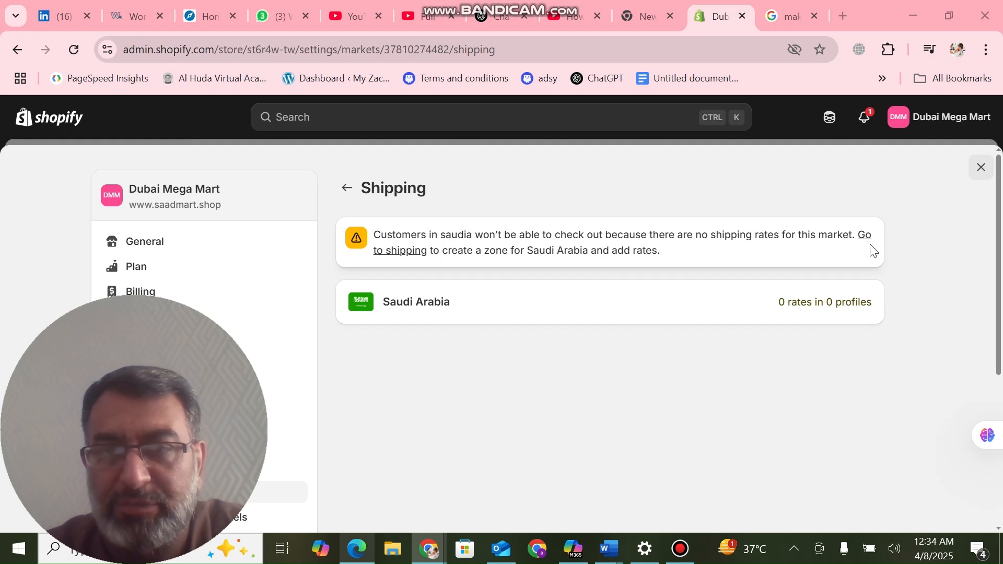
click(390, 256)
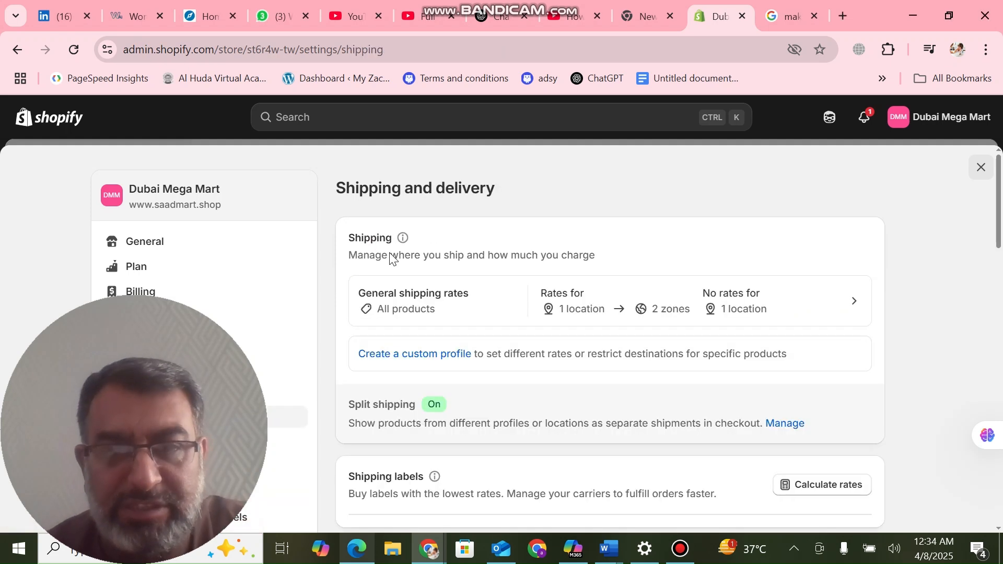
Open the general shipping rates profile and add saudia as a fulfillment location.
click(726, 318)
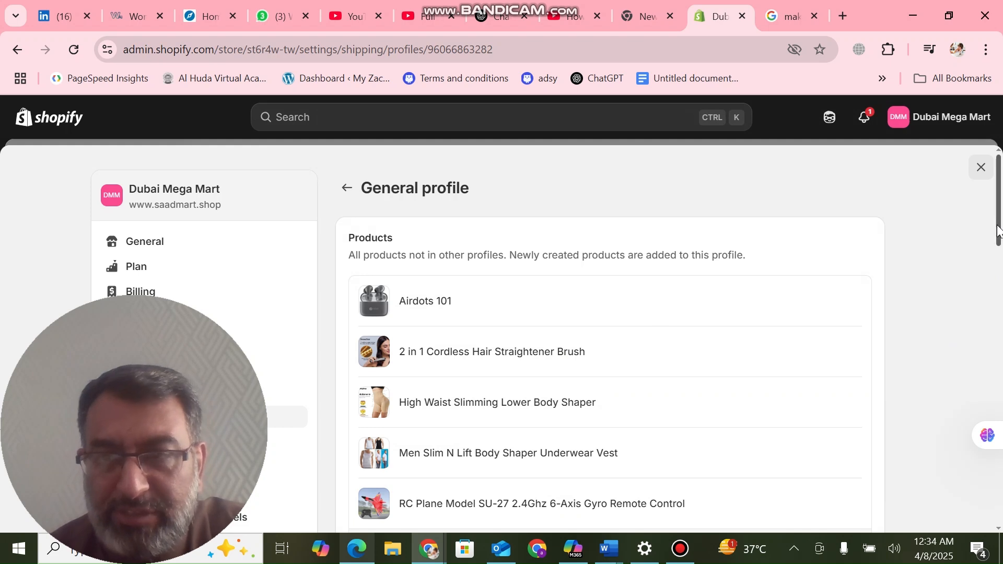
drag(997, 217, 1000, 300)
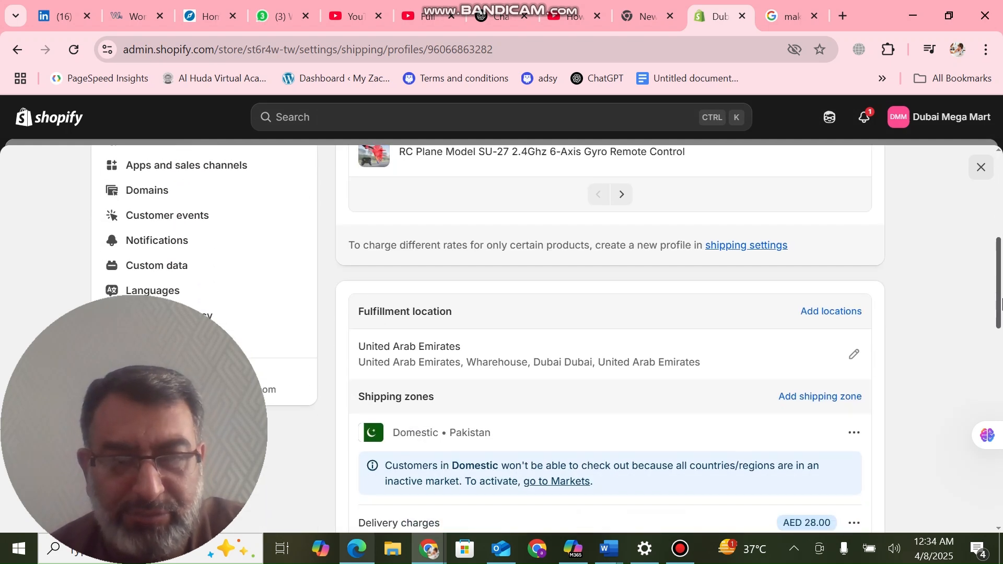
drag(1000, 302, 1001, 315)
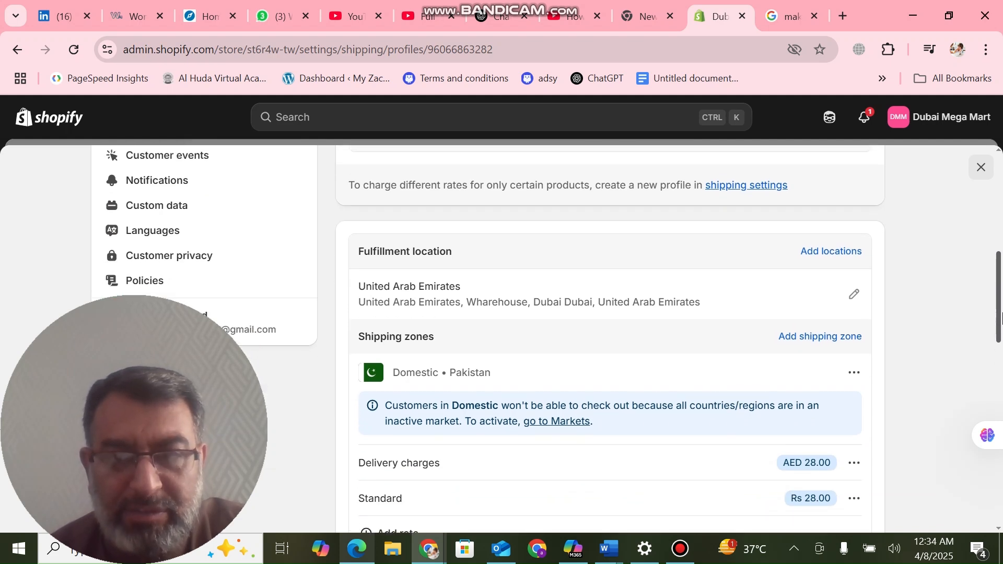
click(830, 253)
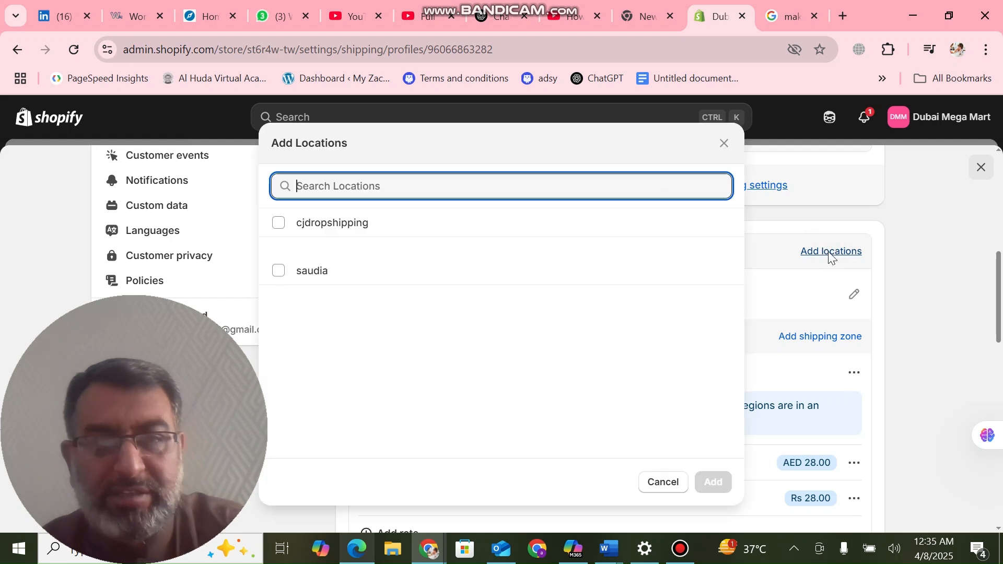
text(s)
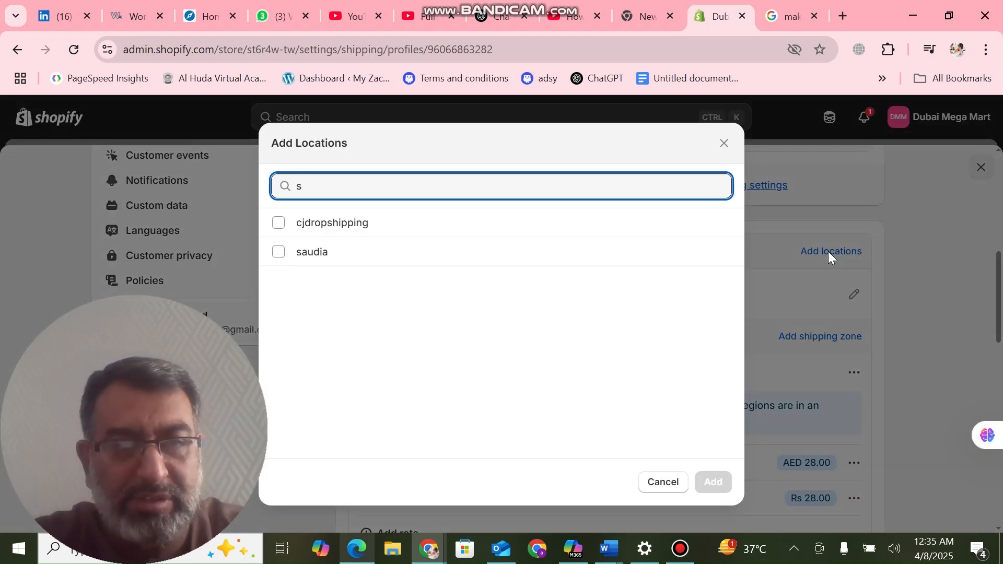
click(440, 256)
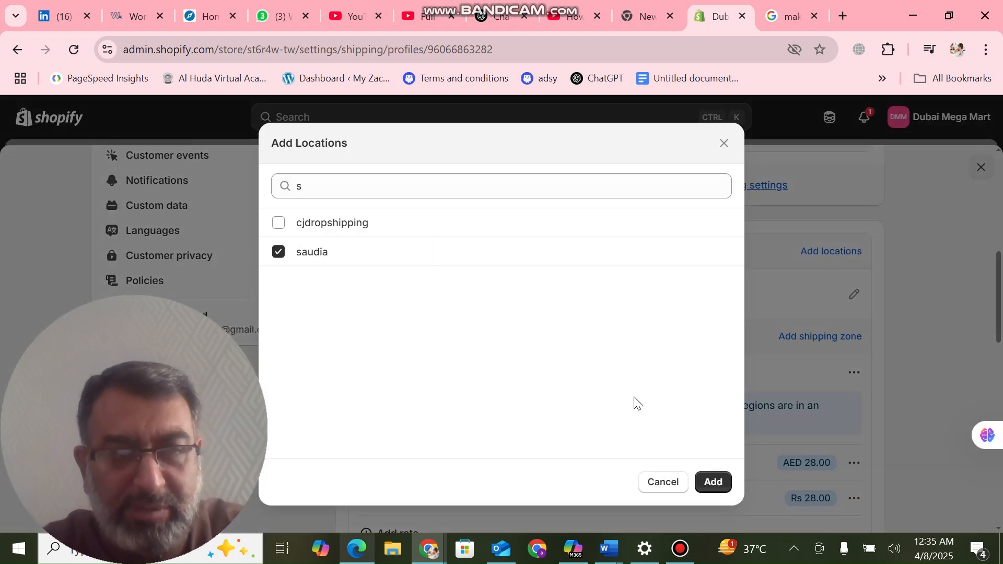
click(716, 481)
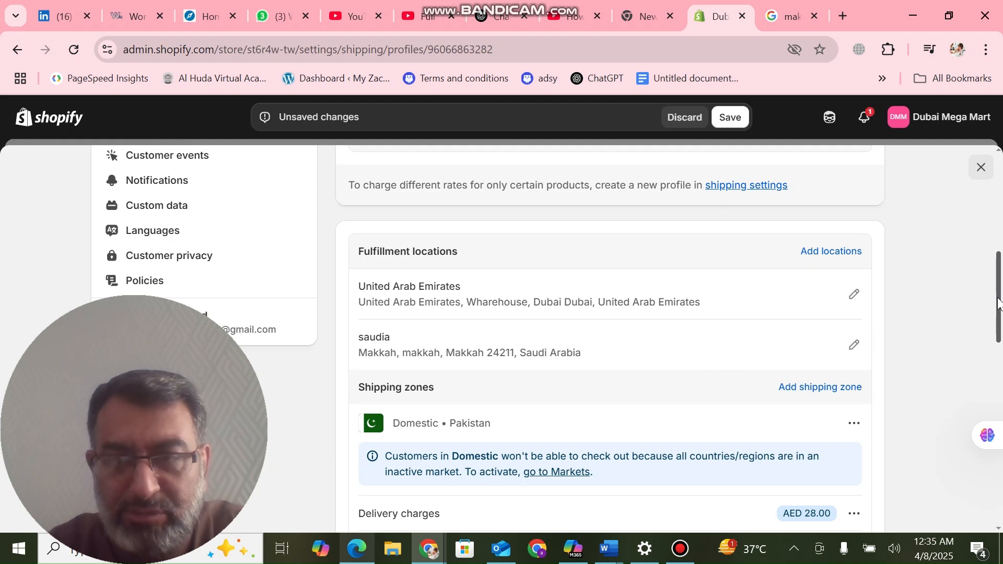
Add a free custom flat rate named "shipping rate" to the Domestic Pakistan zone, with the delivery description "Ships next day".
drag(1001, 303, 1002, 343)
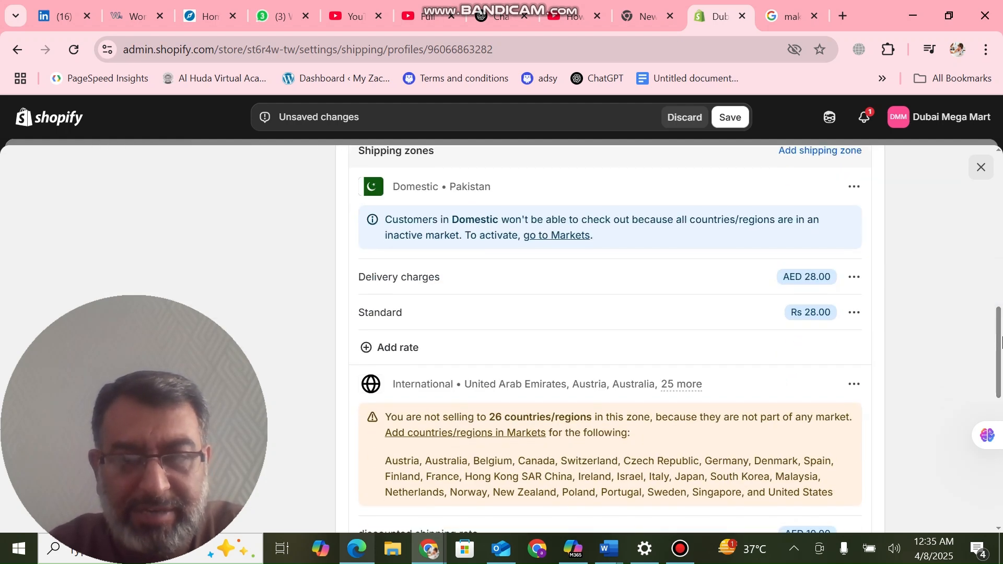
click(402, 347)
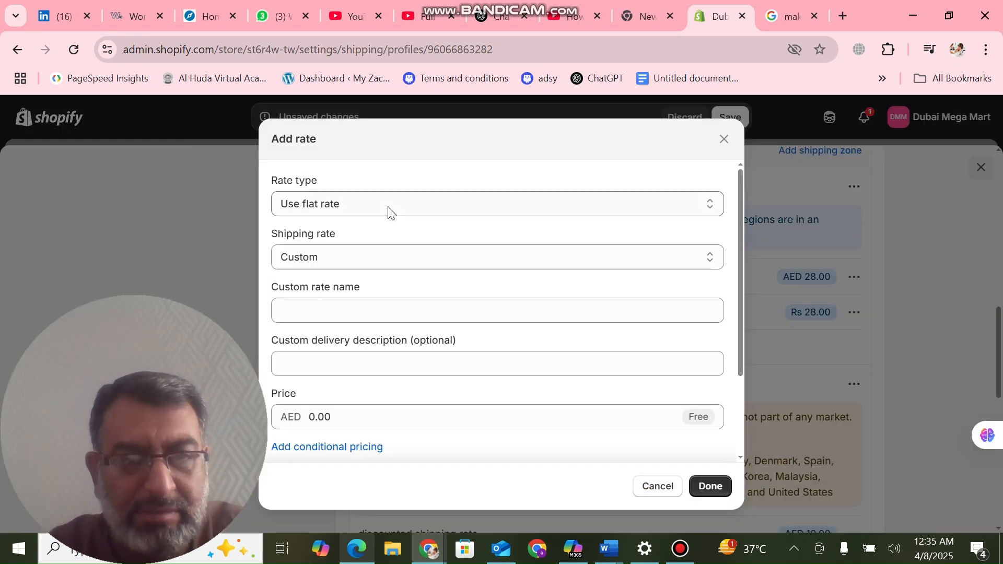
click(381, 203)
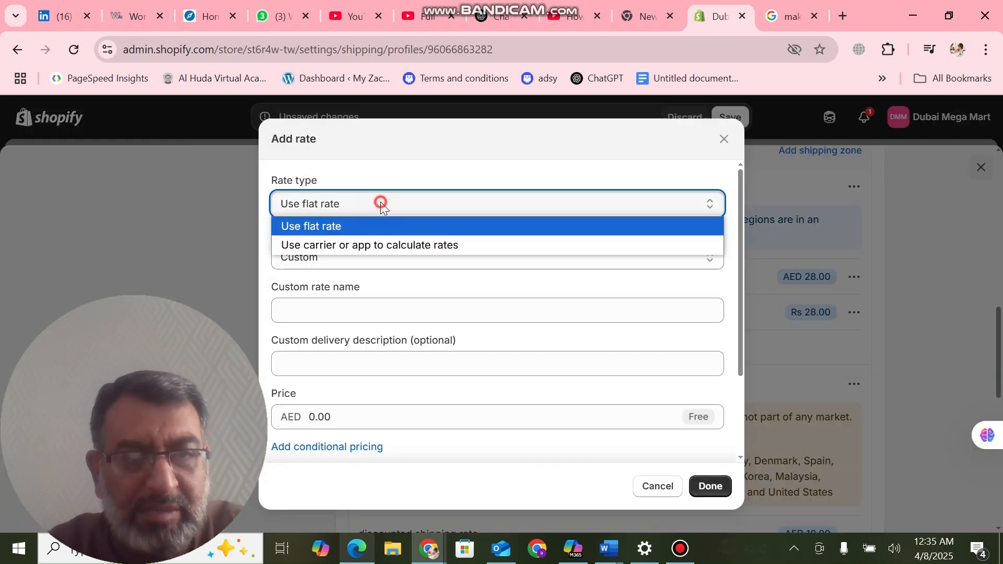
click(380, 203)
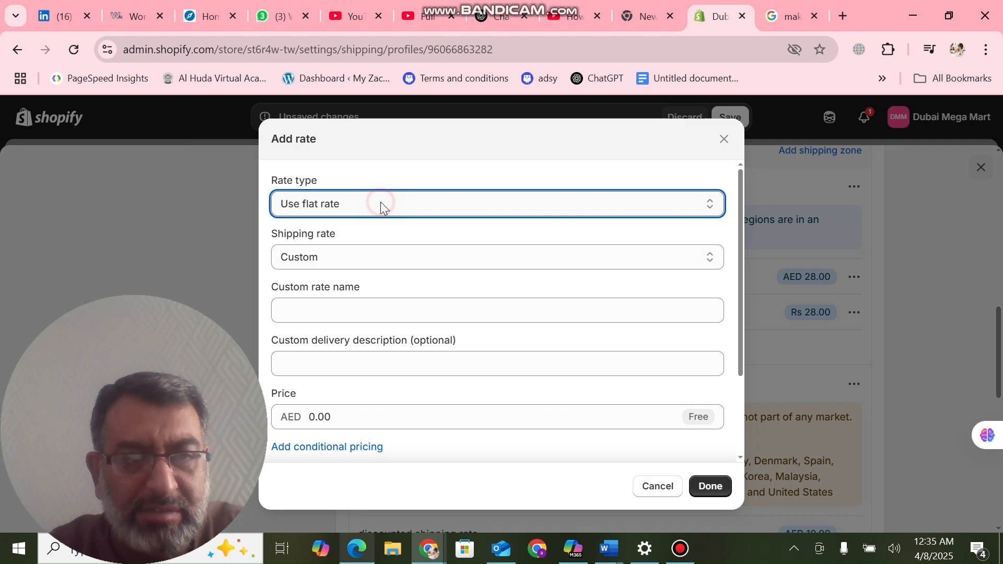
click(380, 255)
click(380, 254)
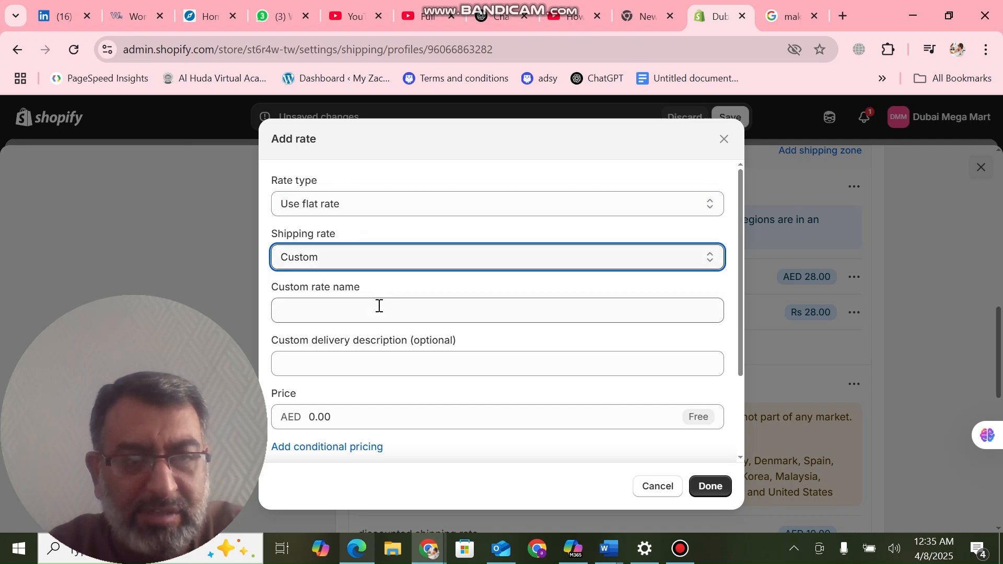
click(379, 305)
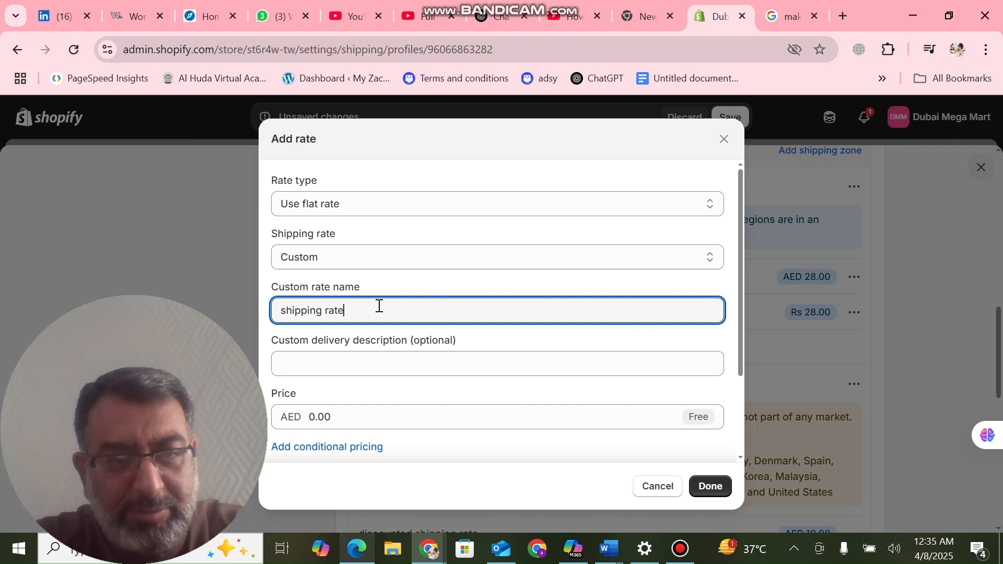
click(400, 370)
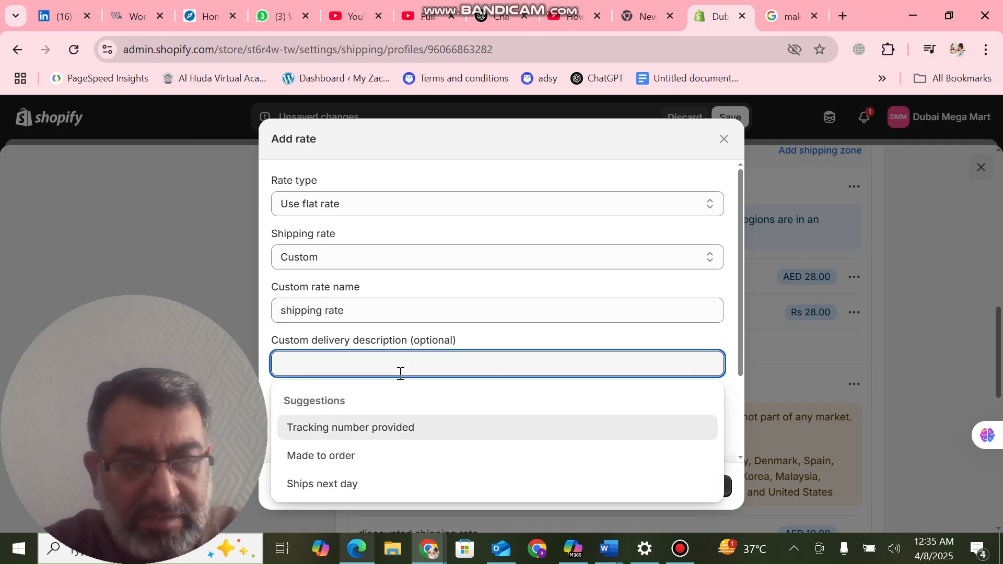
click(363, 485)
click(389, 422)
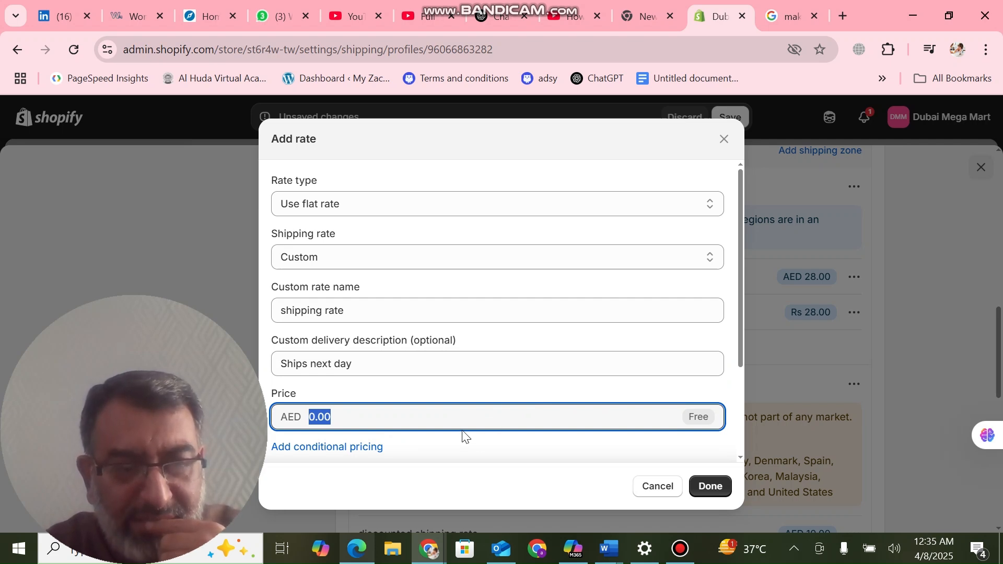
click(700, 484)
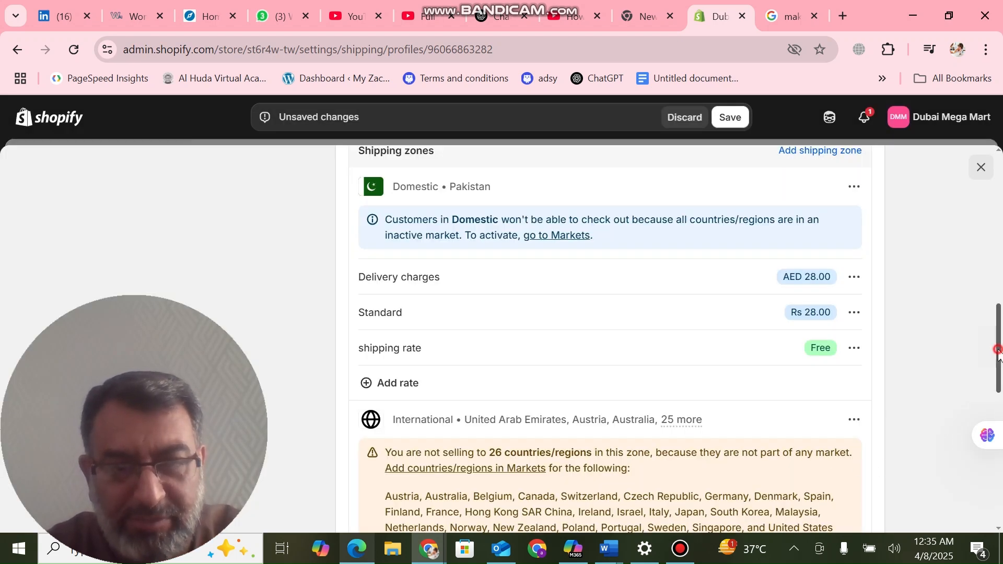
Review the remaining zones and locations of the general shipping profile and save its changes.
drag(998, 351, 998, 370)
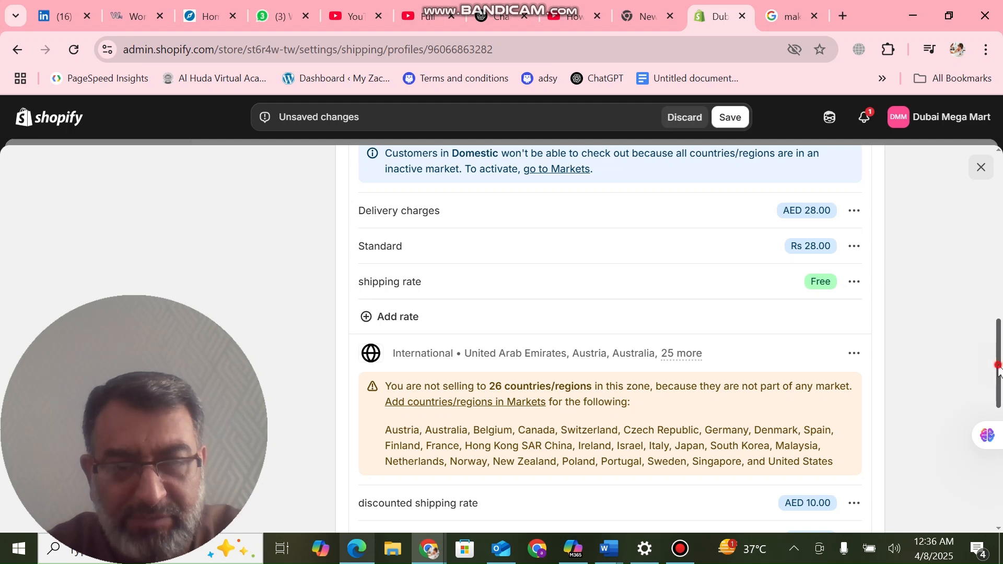
drag(998, 365, 999, 484)
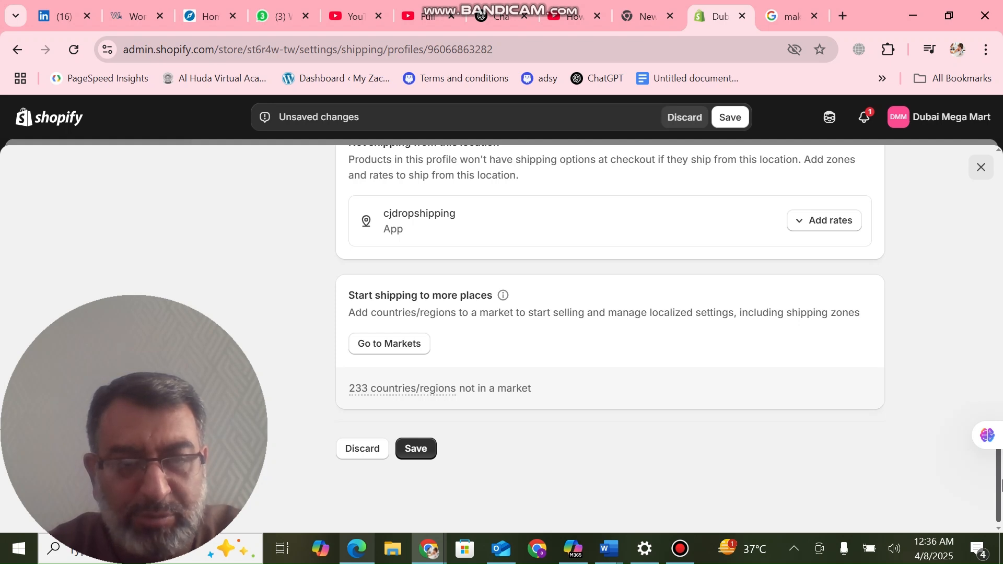
click(412, 447)
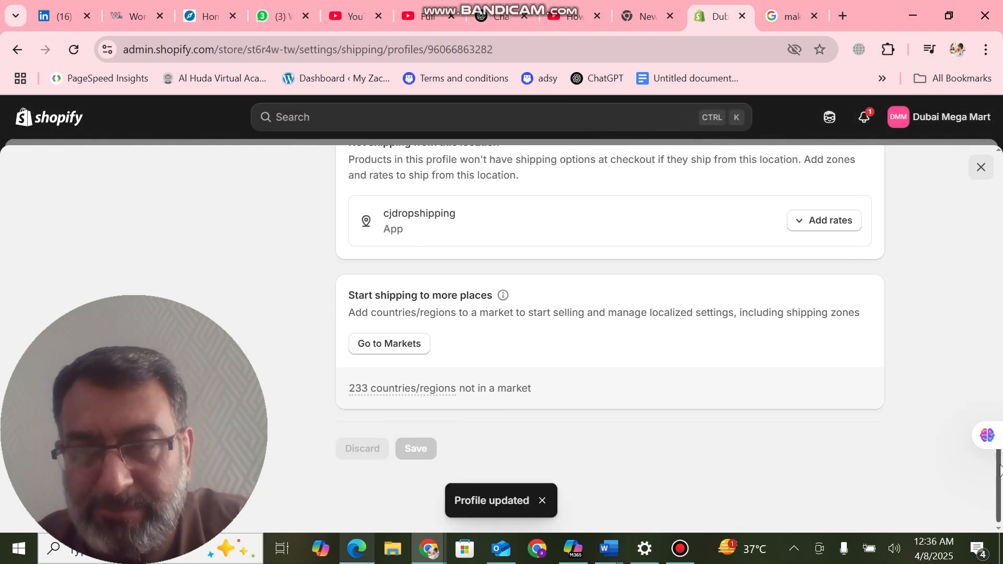
Return to the Shipping and delivery settings and look through the shipping labels, delivery dates and order routing sections.
drag(999, 453, 1001, 23)
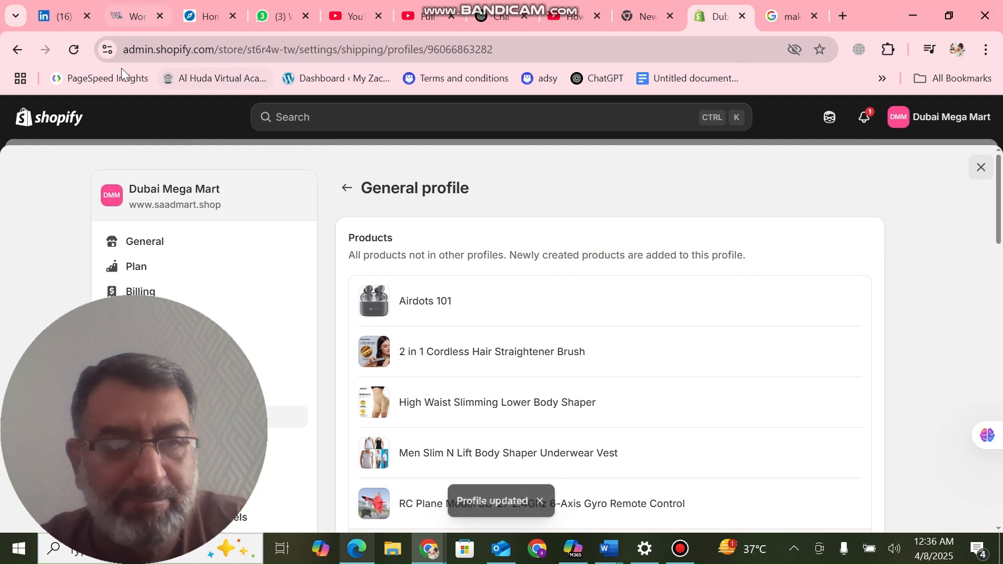
click(18, 50)
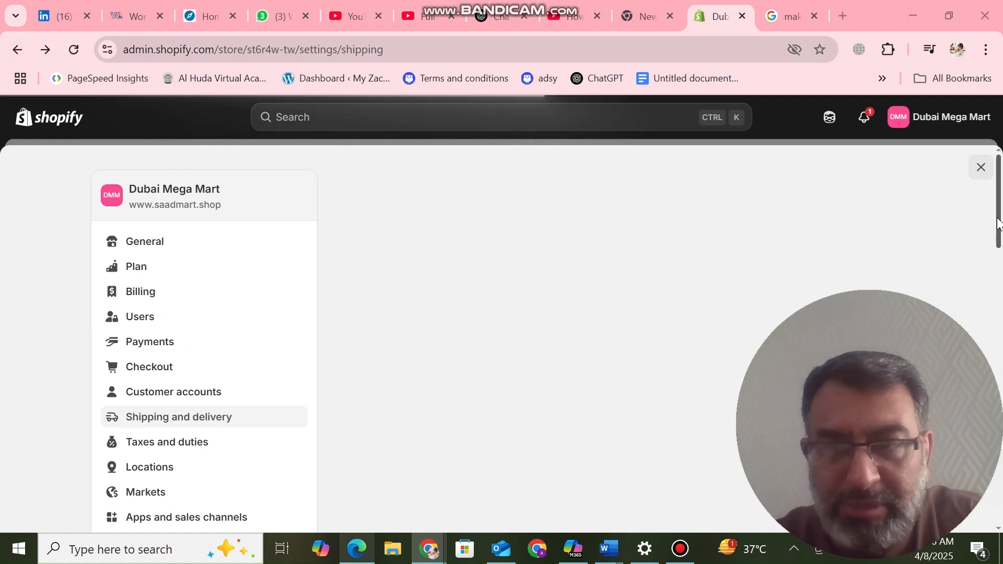
drag(998, 223, 1000, 315)
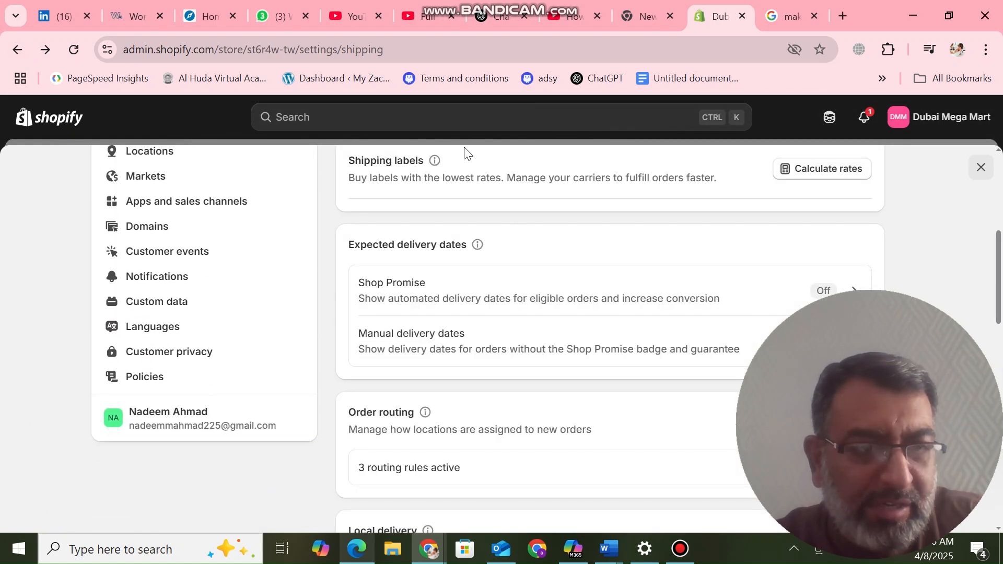
Review the installed apps and sales channels and examine the details of the Facebook & Instagram channel.
click(155, 213)
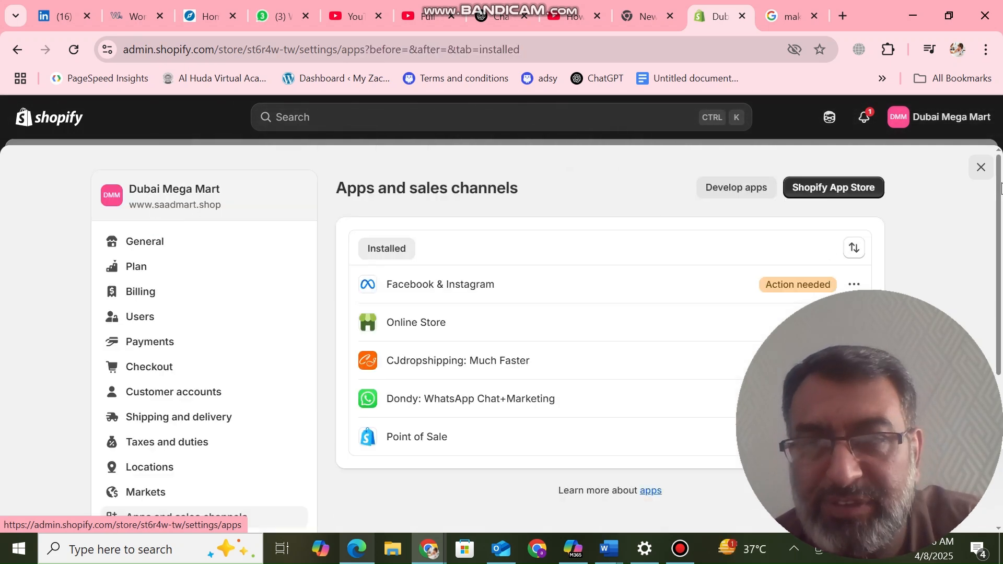
drag(1000, 188, 1000, 245)
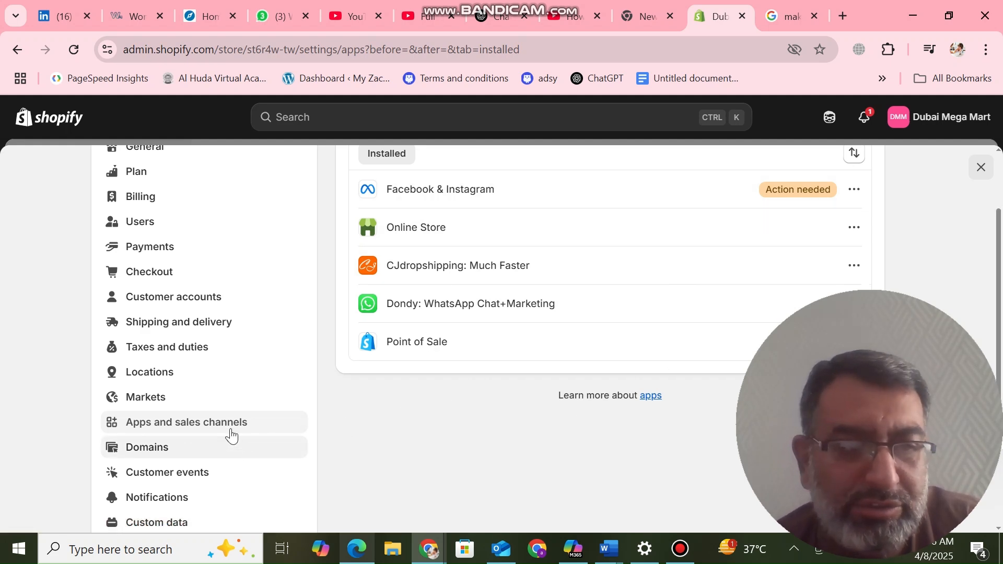
click(584, 177)
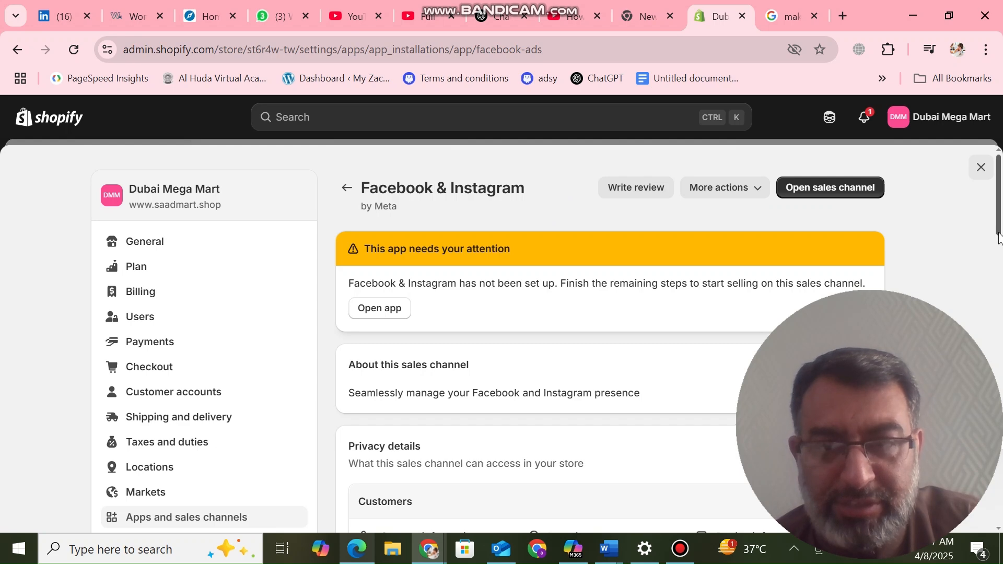
scroll(999, 240, down, 2)
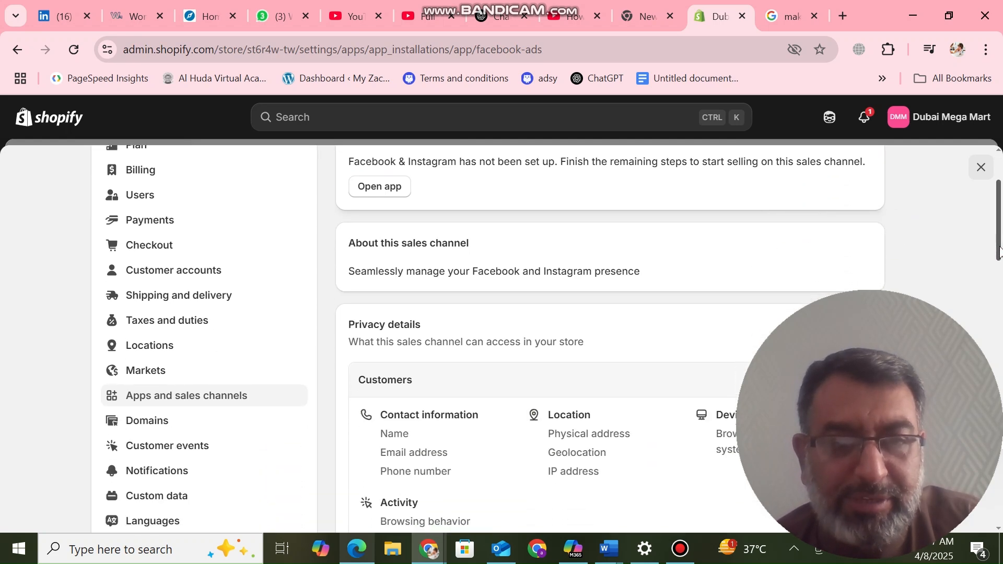
Try to open the Facebook & Instagram app from the notice that its setup is incomplete.
drag(999, 253, 1000, 175)
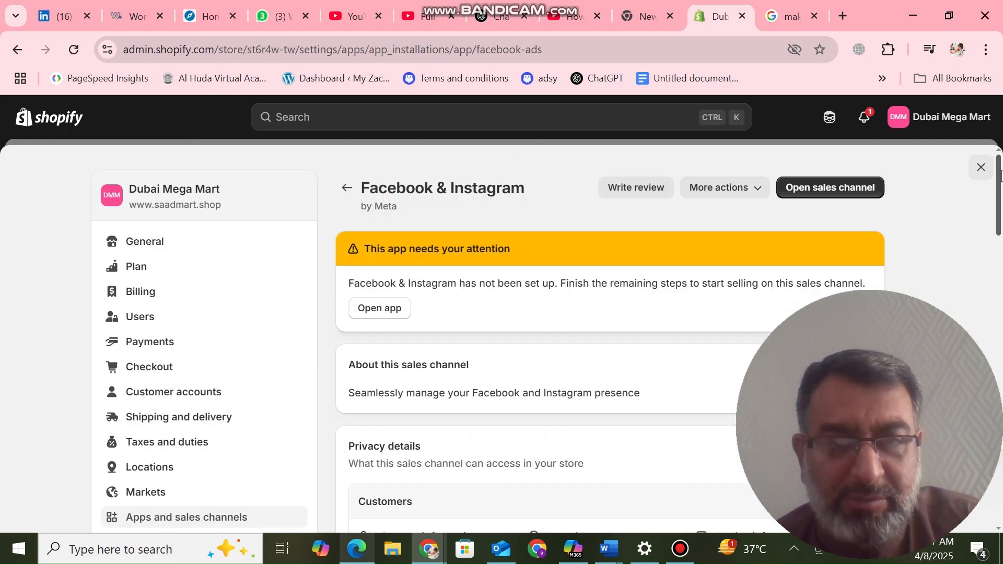
click(398, 312)
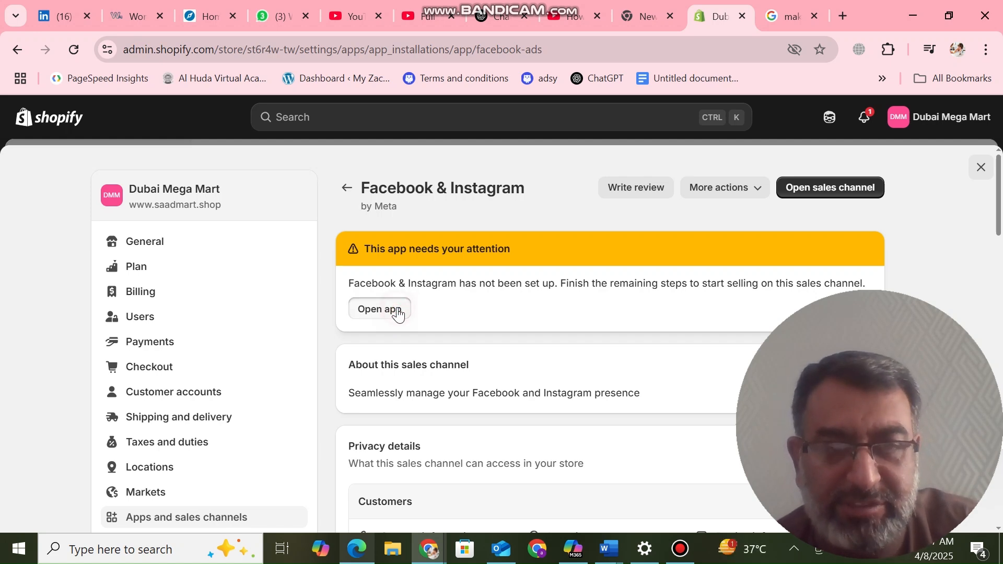
Disconnect the computer from the Marsee Wi-Fi network and reconnect to it.
mouse_move(988, 297)
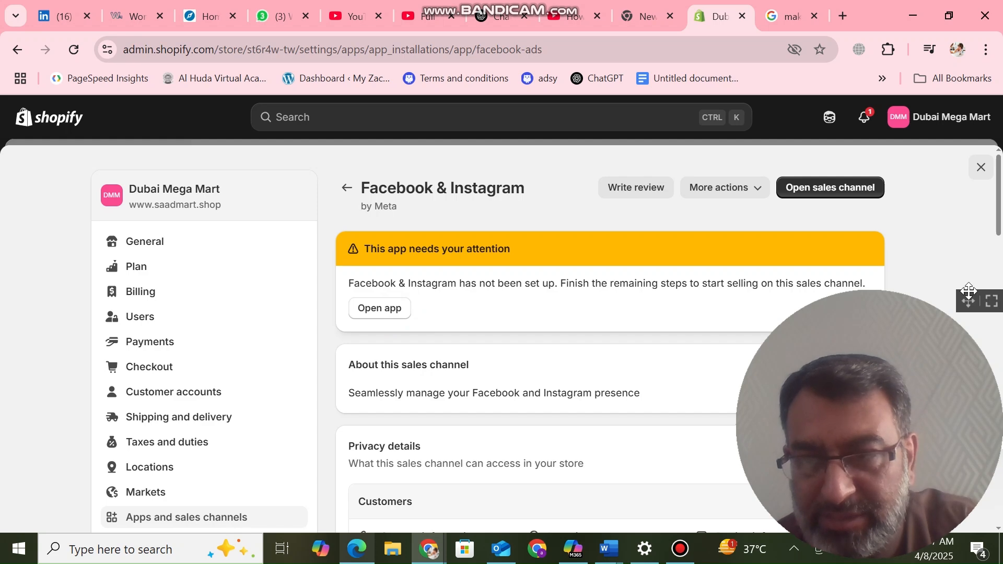
drag(968, 300, 232, 305)
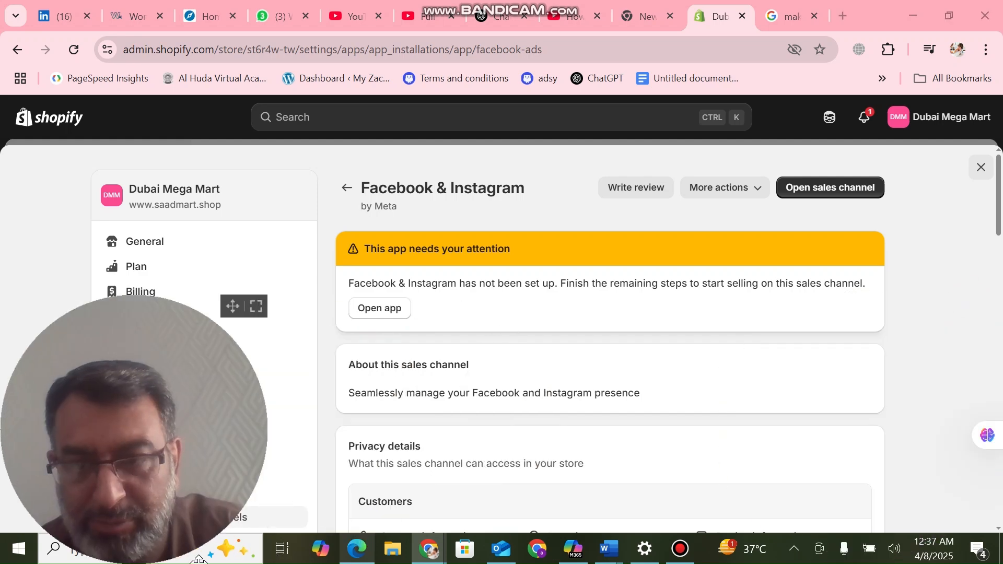
click(794, 547)
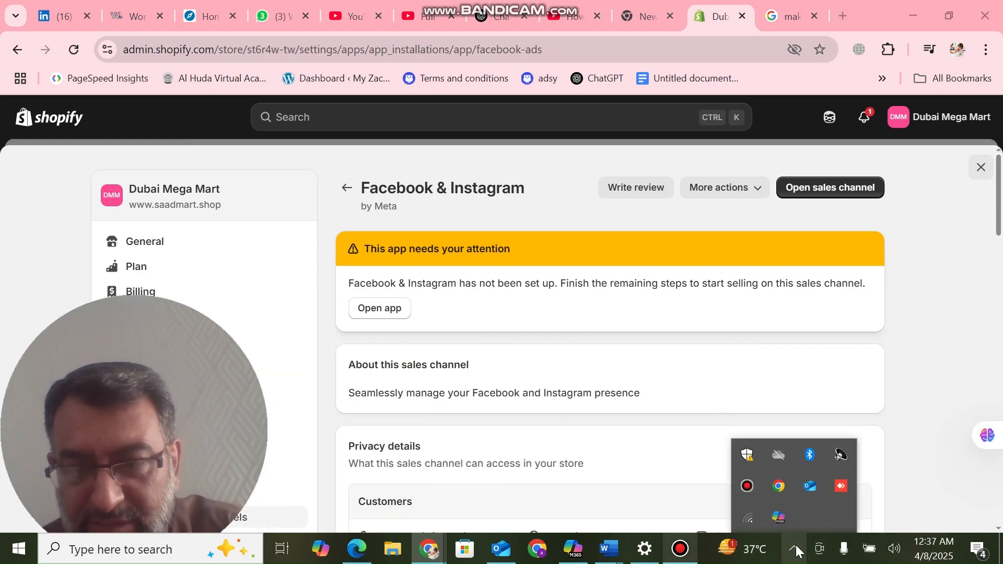
click(757, 516)
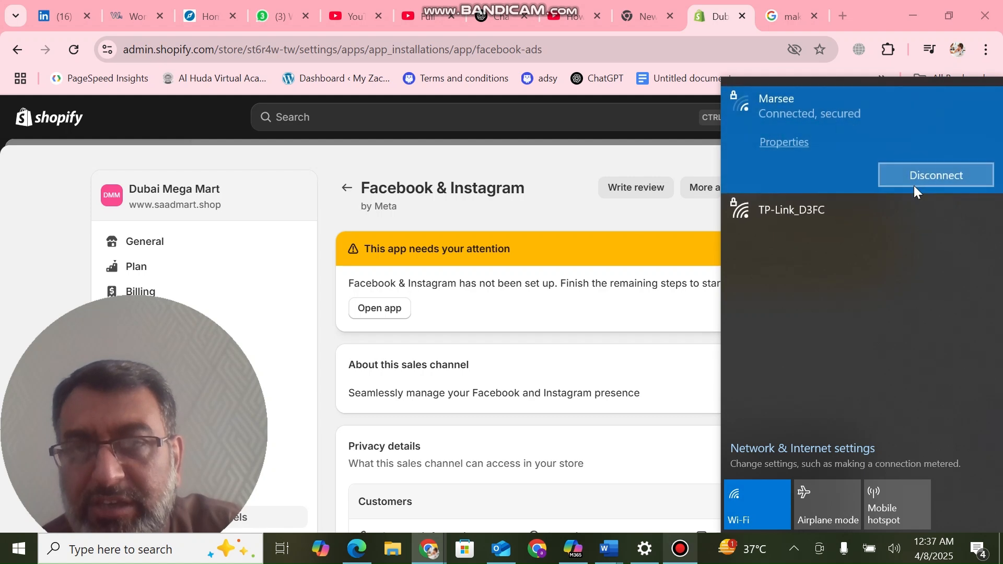
click(913, 186)
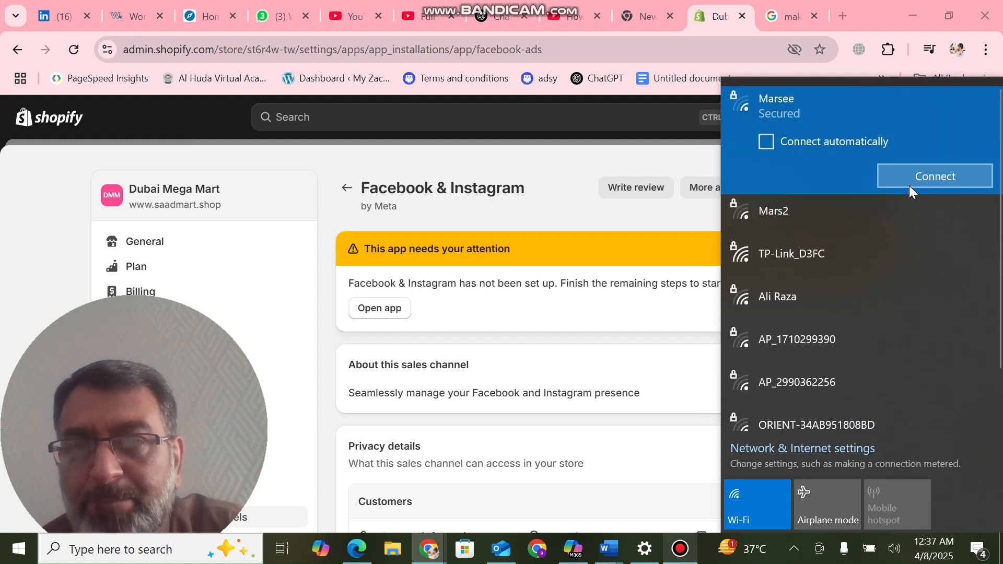
click(918, 184)
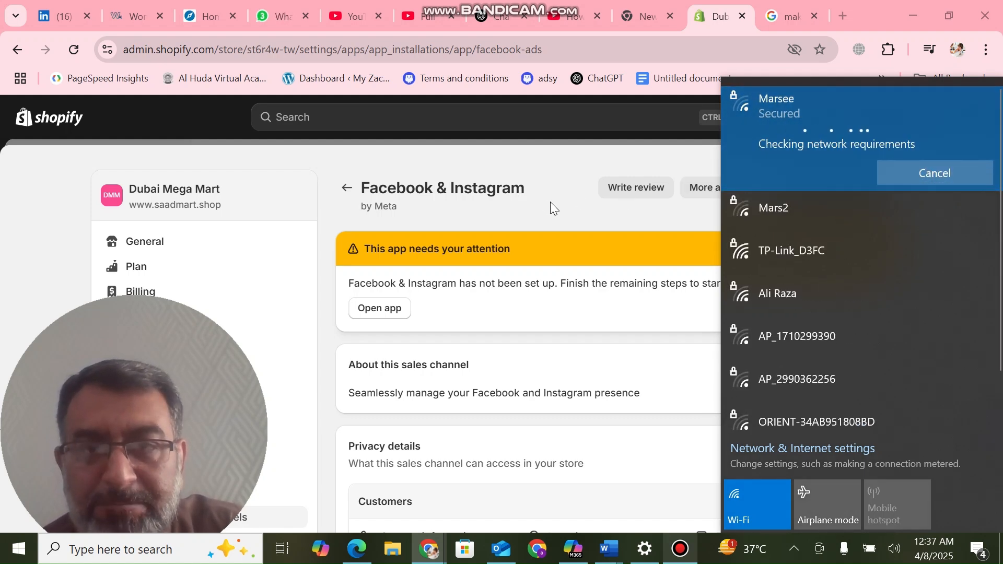